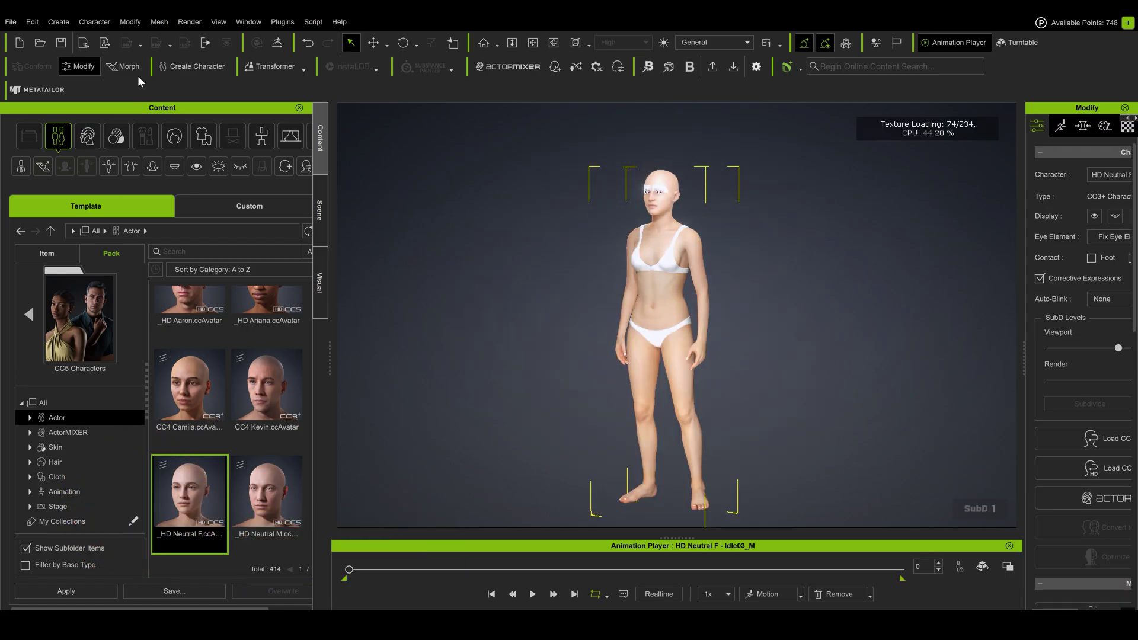
# Step: Apply a foundation makeup preset to the HD Neutral F character and add the Pigtail braid hair element
pyautogui.scroll(3, 701, 294)
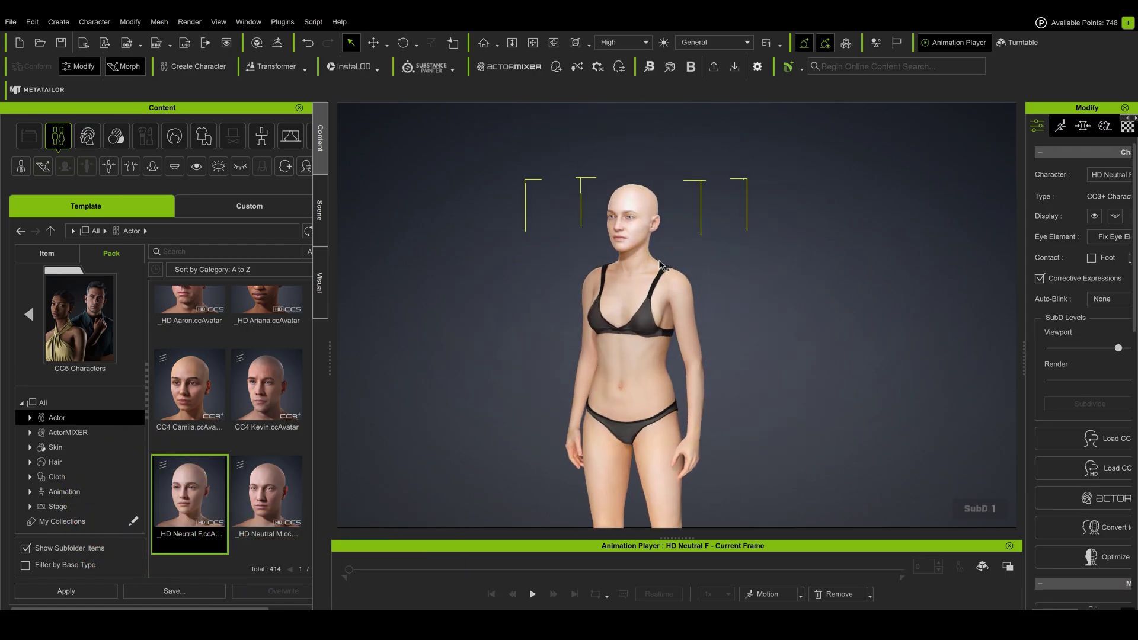
pyautogui.scroll(5, 714, 365)
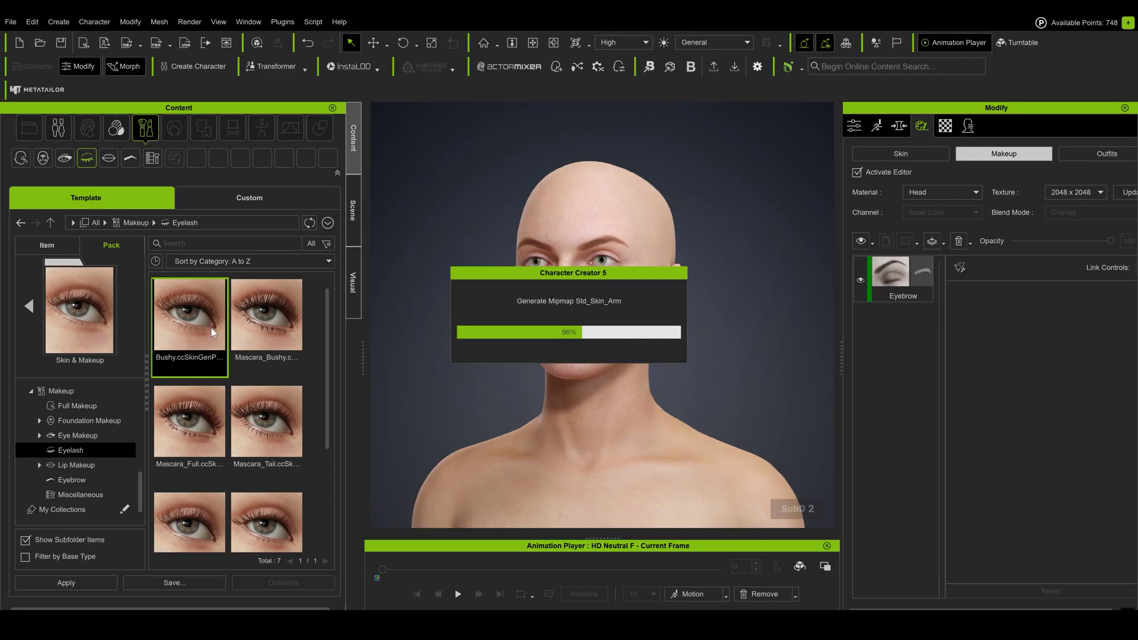
pyautogui.click(77, 465)
pyautogui.click(89, 420)
pyautogui.doubleClick(267, 320)
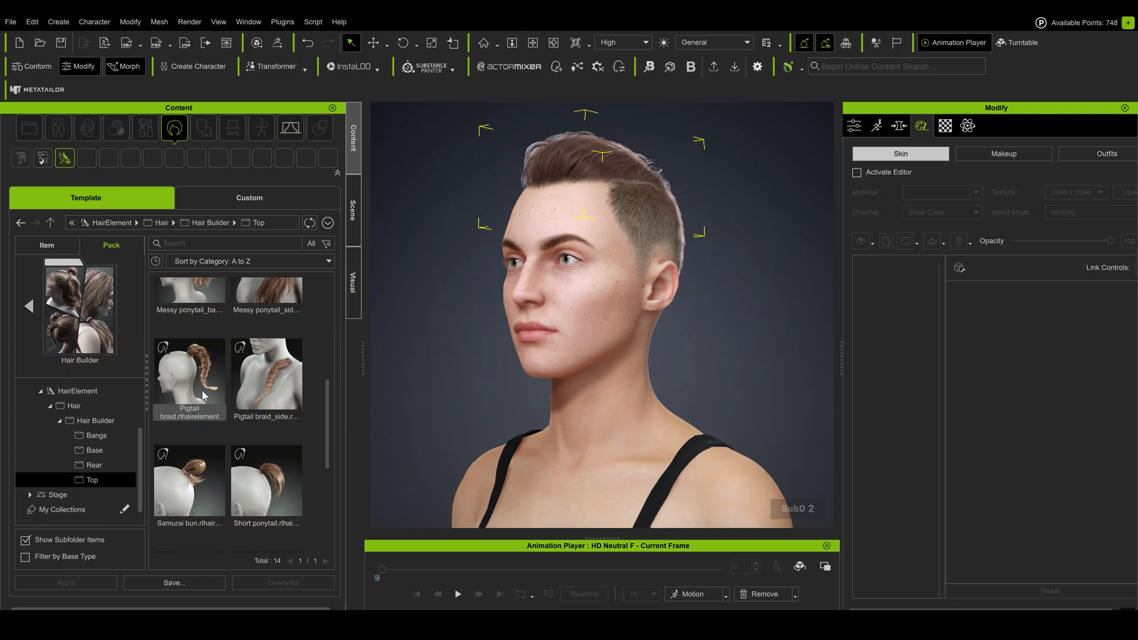
pyautogui.moveTo(190, 379); pyautogui.dragTo(481, 314)
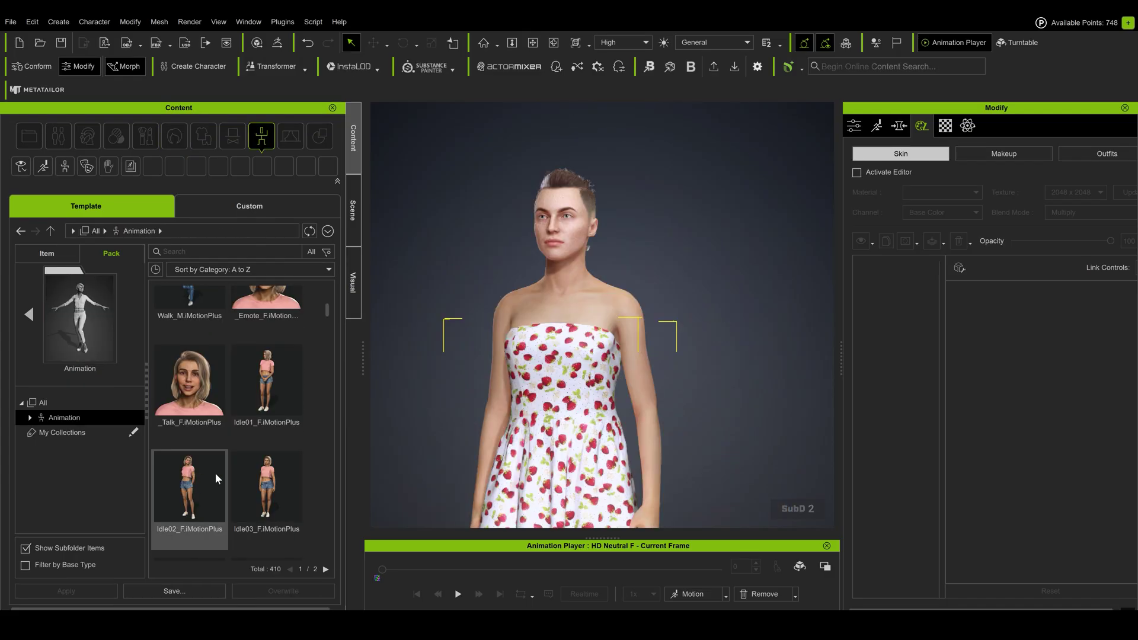
# Step: Apply the Idle03_F motion to the character in the strawberry dress and scrub through the animation
pyautogui.scroll(-2, 283, 472)
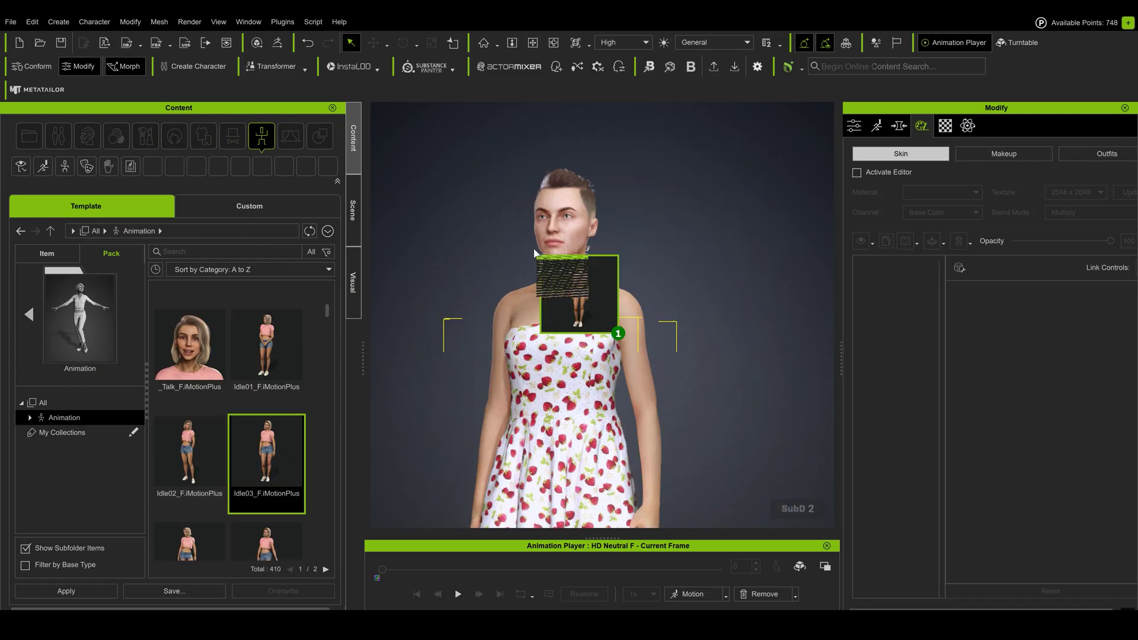
pyautogui.moveTo(534, 253); pyautogui.dragTo(507, 338)
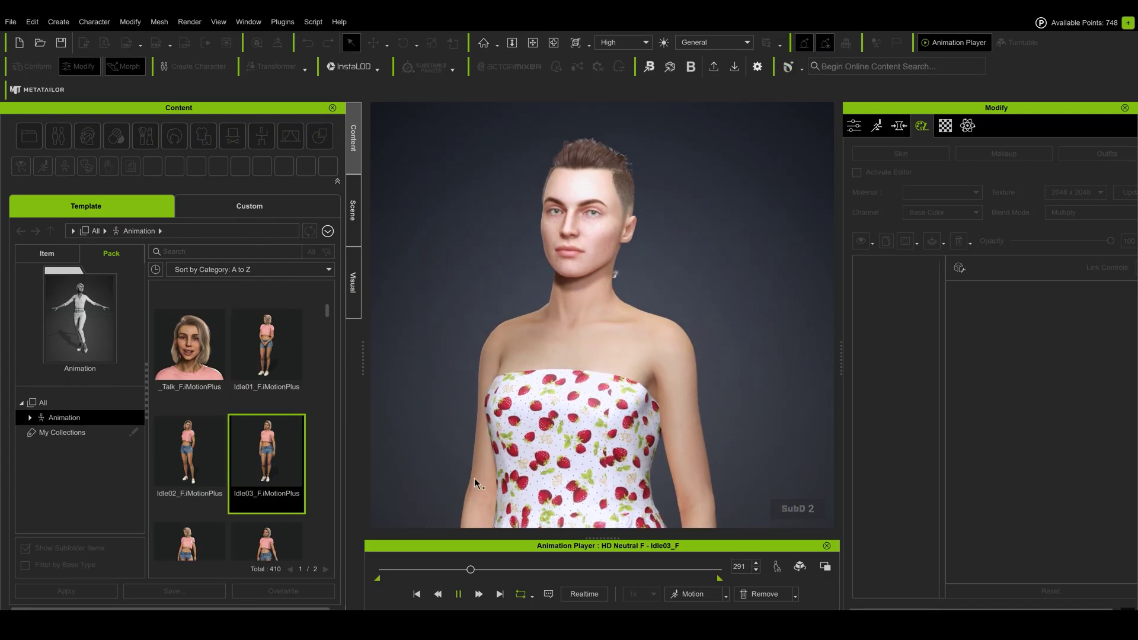
pyautogui.moveTo(471, 569); pyautogui.dragTo(538, 569)
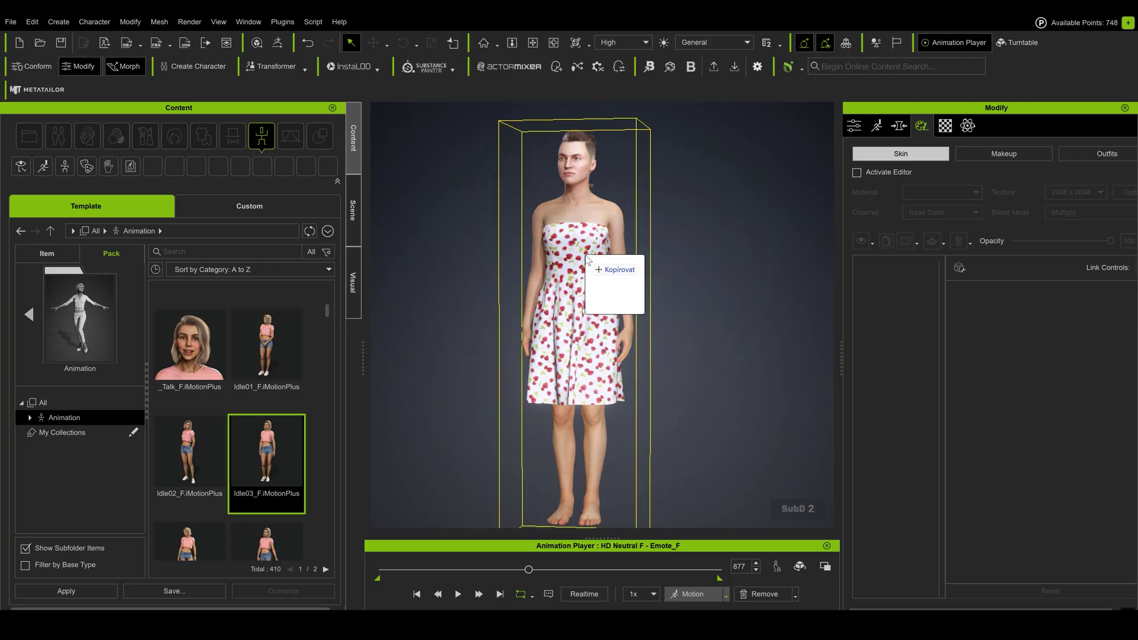
pyautogui.click(487, 454)
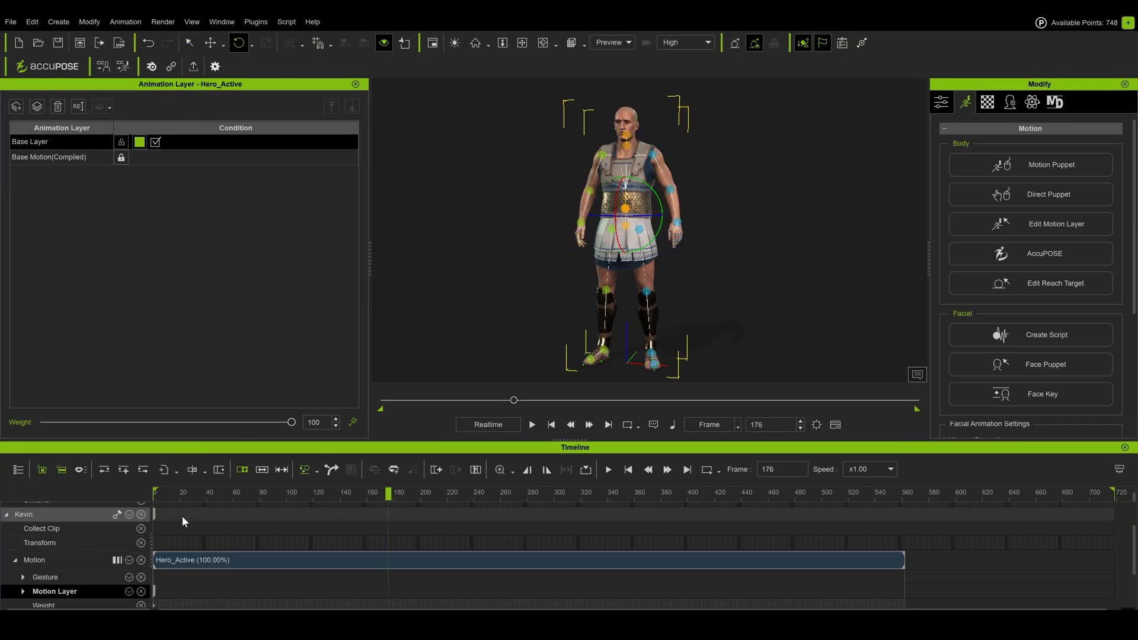
# Step: Switch to iClone, adjust the warrior's raised hand on the Hand Correction layer at frame 113, and play back the motion
pyautogui.click(642, 242)
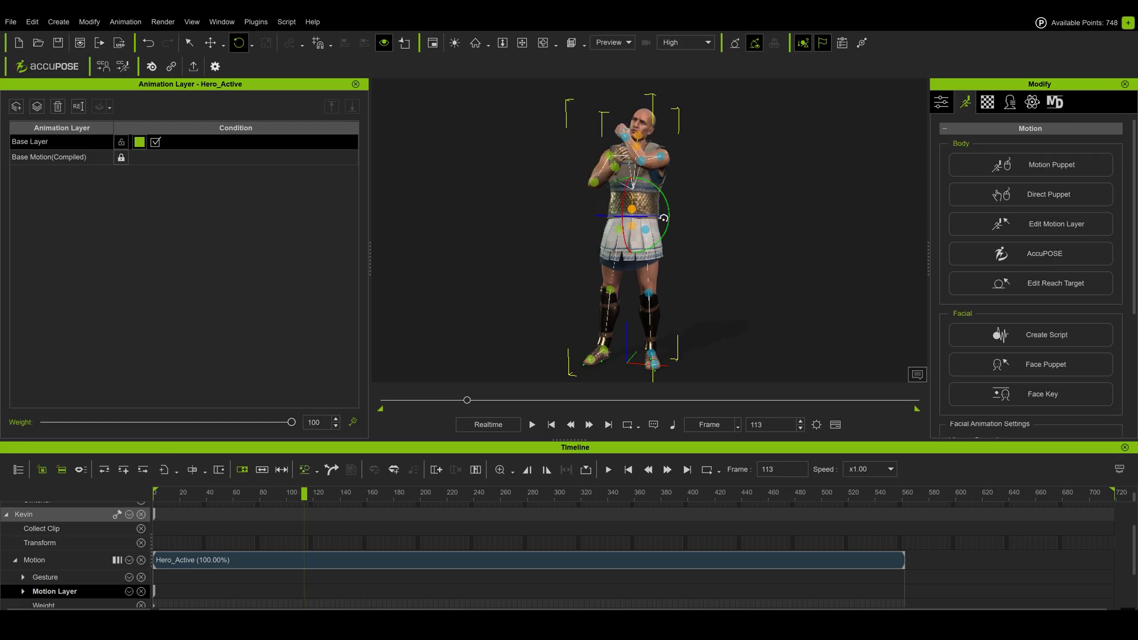
pyautogui.scroll(5, 610, 274)
pyautogui.scroll(2, 611, 273)
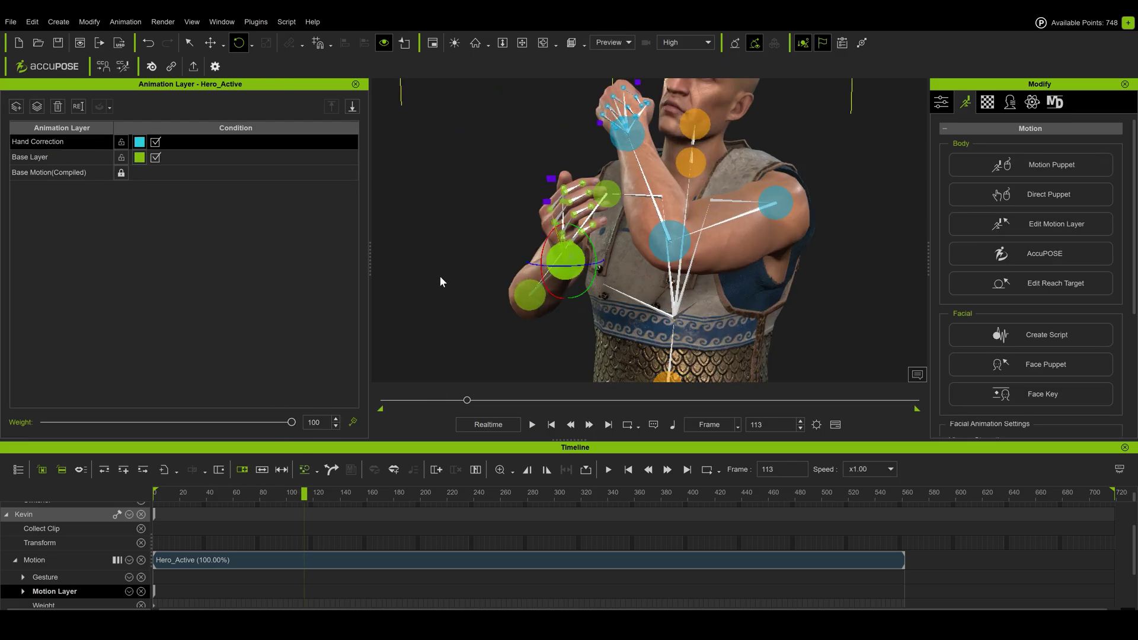
pyautogui.moveTo(580, 259); pyautogui.dragTo(576, 243)
pyautogui.scroll(-7, 565, 204)
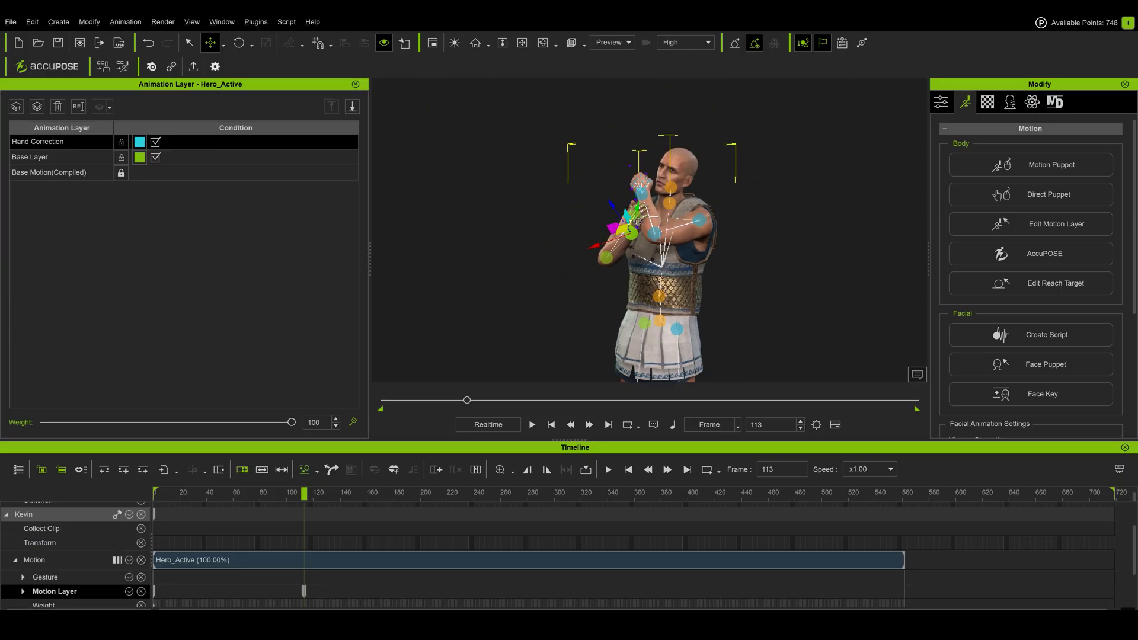
pyautogui.scroll(7, 611, 226)
pyautogui.press('e')
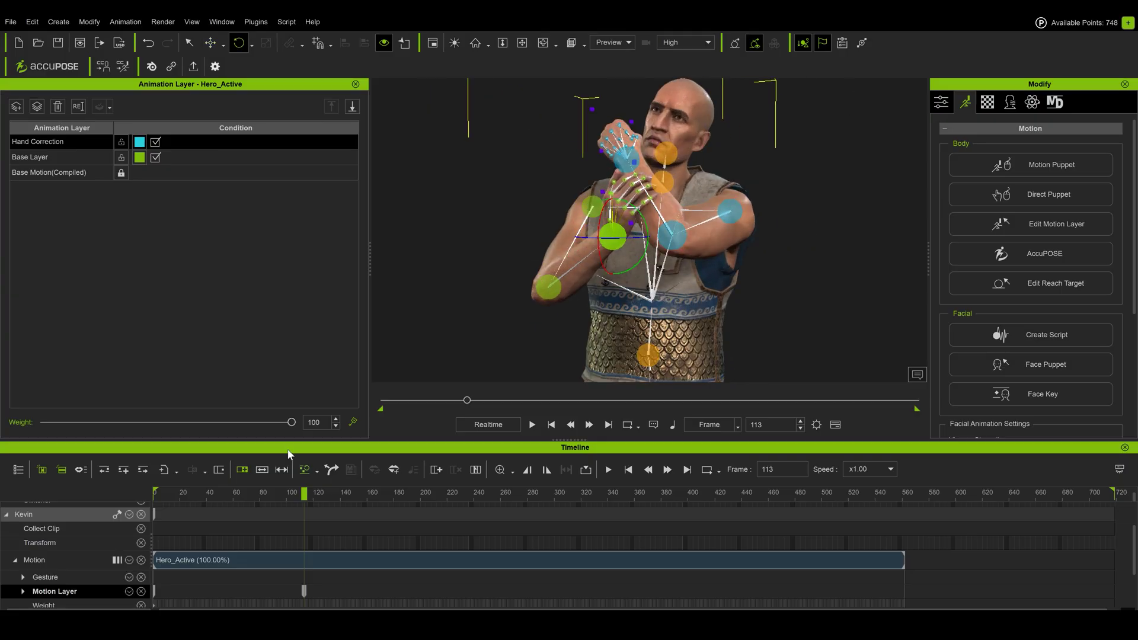
pyautogui.press('space')
pyautogui.scroll(-6, 387, 379)
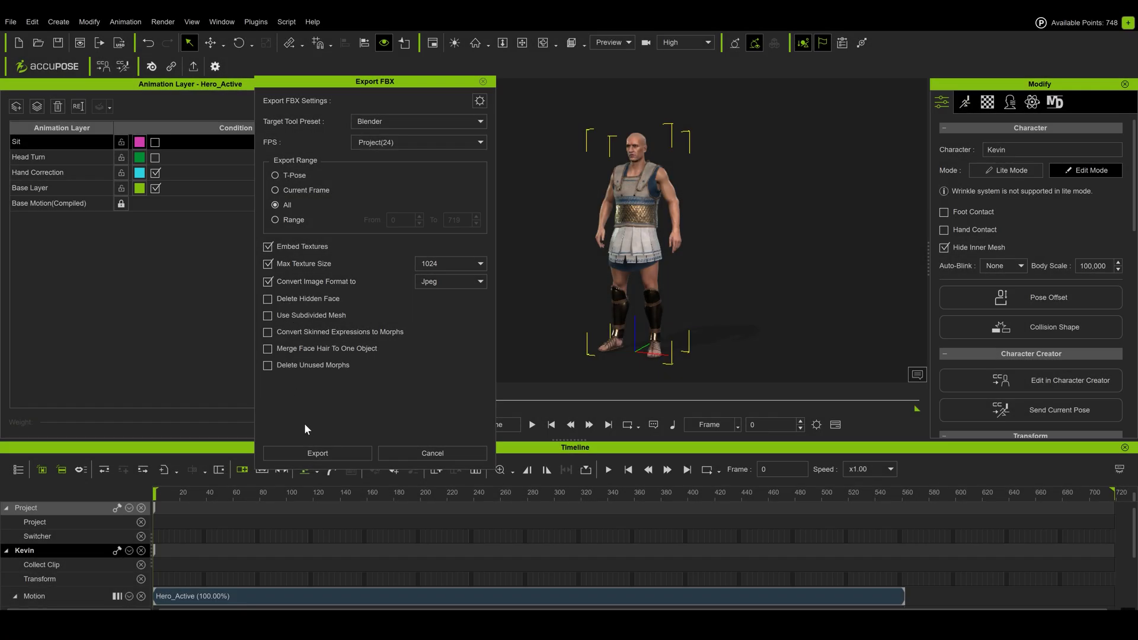
# Step: Export the warrior as FBX with the Blender preset and import the warrior_stretch.fbx animation in Blender
pyautogui.click(315, 454)
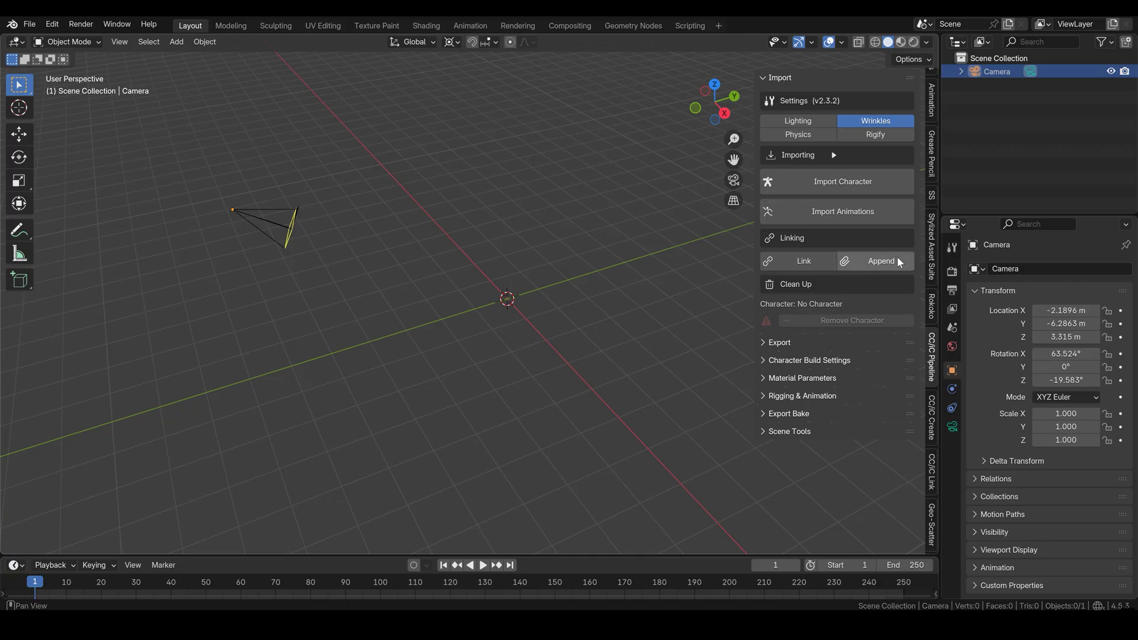
pyautogui.click(843, 181)
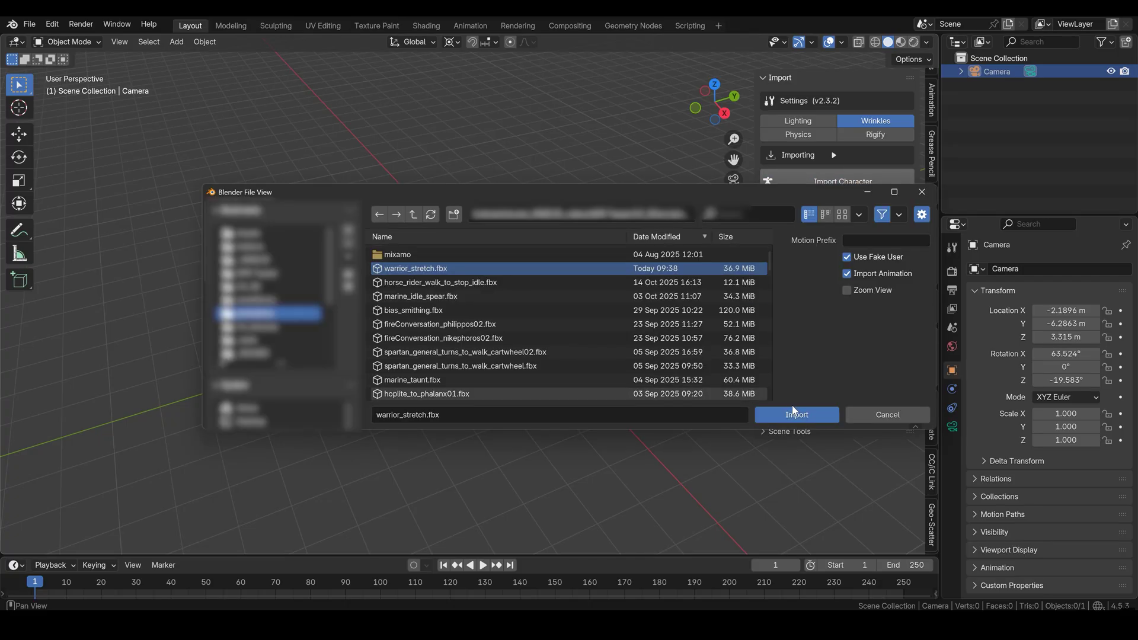
pyautogui.click(726, 412)
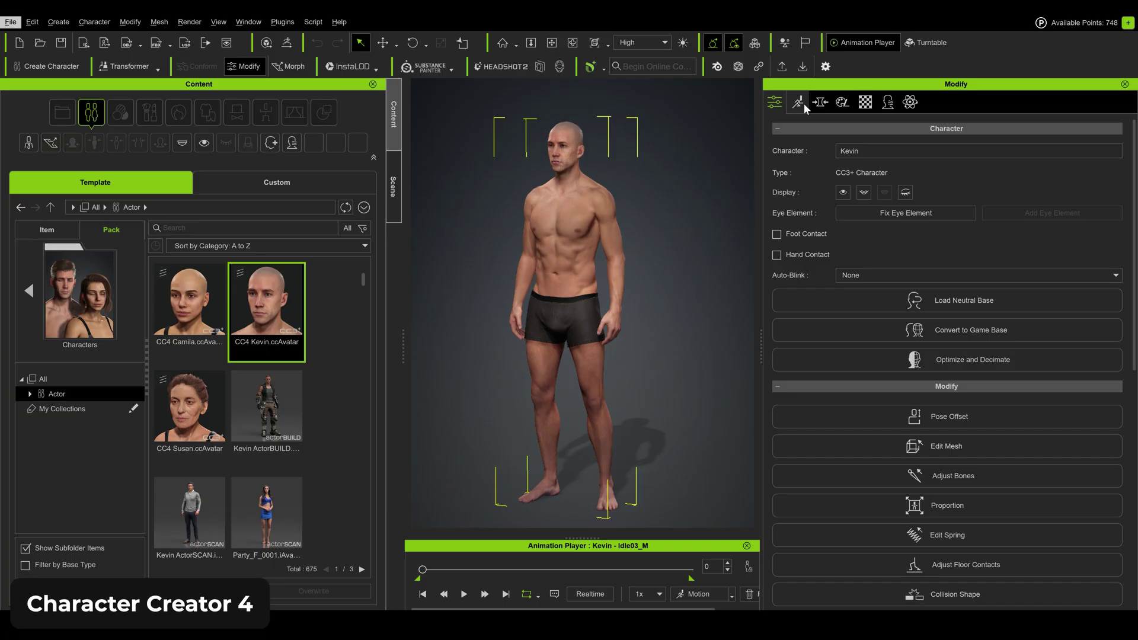
# Step: Switch to Character Creator and open the Edit Pose tool for the Kevin character, moving its window clear of the viewport
pyautogui.click(804, 105)
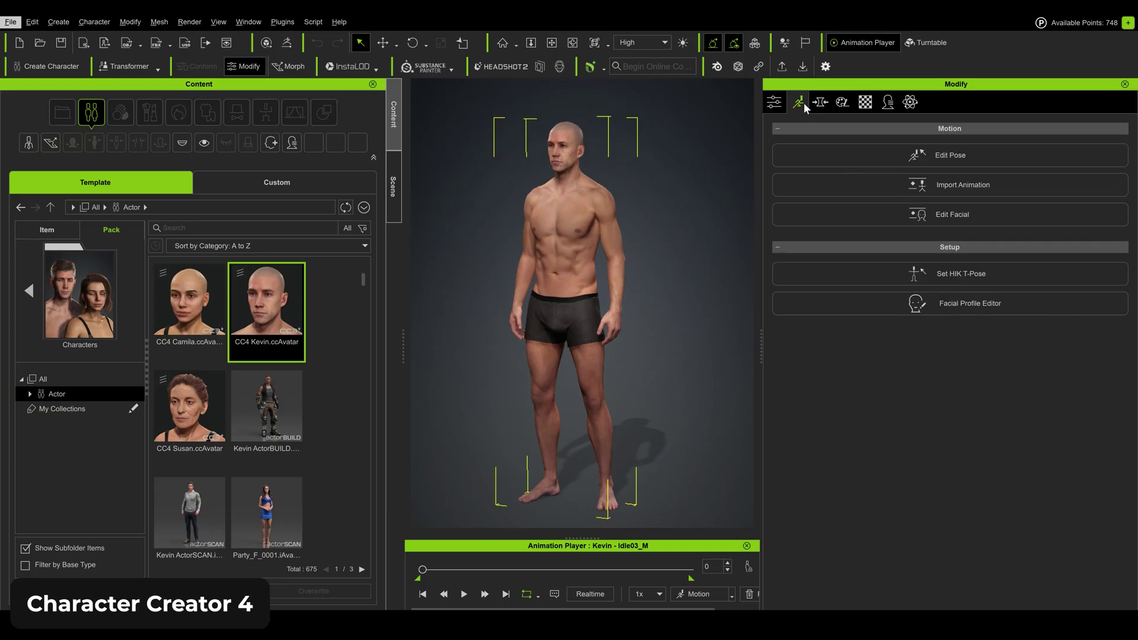
pyautogui.click(983, 161)
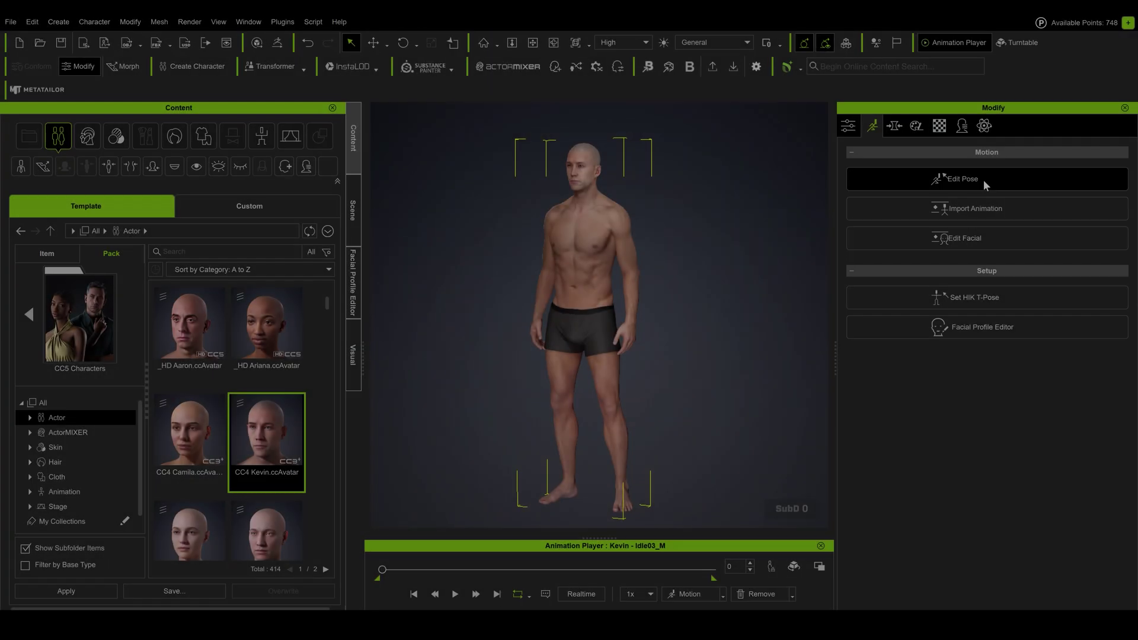
pyautogui.click(985, 185)
pyautogui.moveTo(554, 96); pyautogui.dragTo(243, 122)
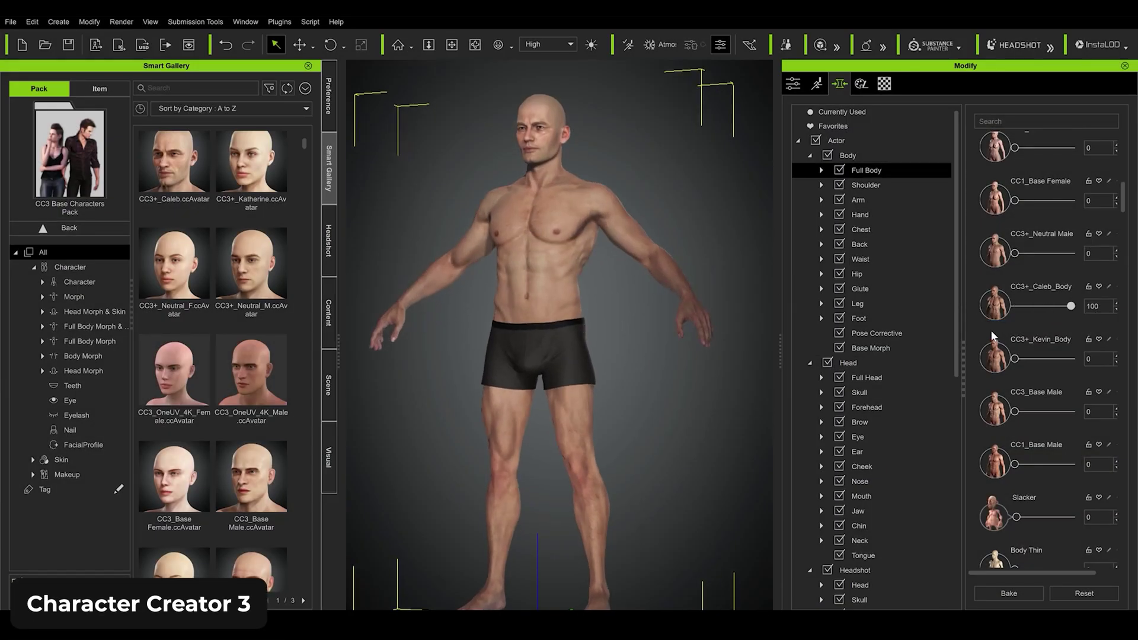
# Step: Increase a Full Body morph on the male character in Character Creator 3
pyautogui.scroll(-2, 993, 336)
pyautogui.moveTo(1015, 269); pyautogui.dragTo(1043, 276)
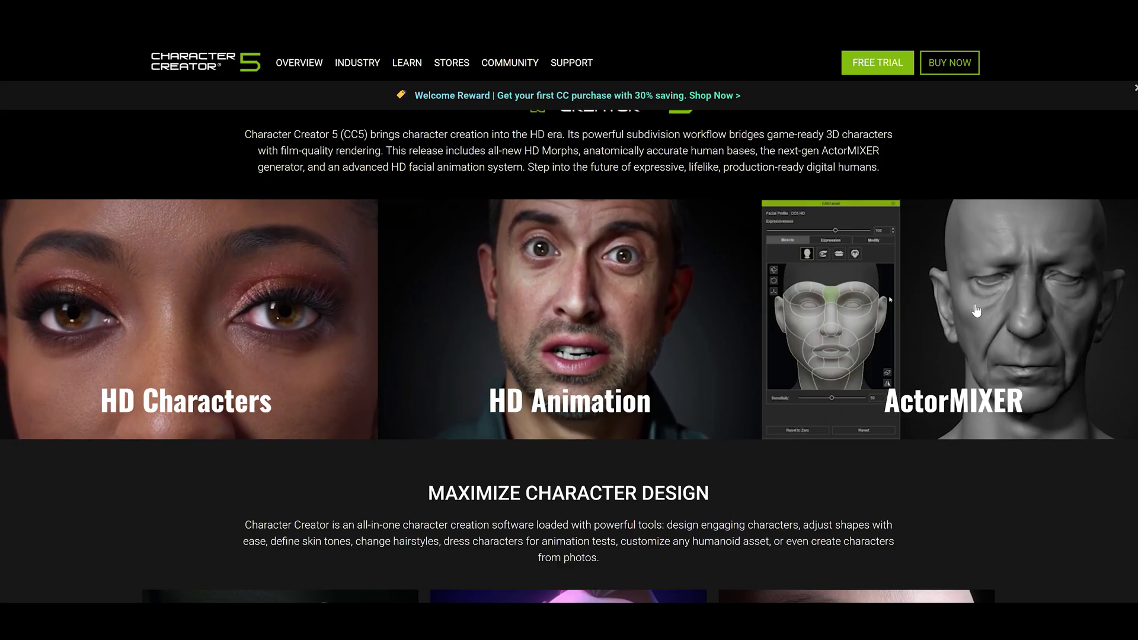
# Step: Look through the feature overview on the Character Creator 5 product page
pyautogui.scroll(-5, 1074, 371)
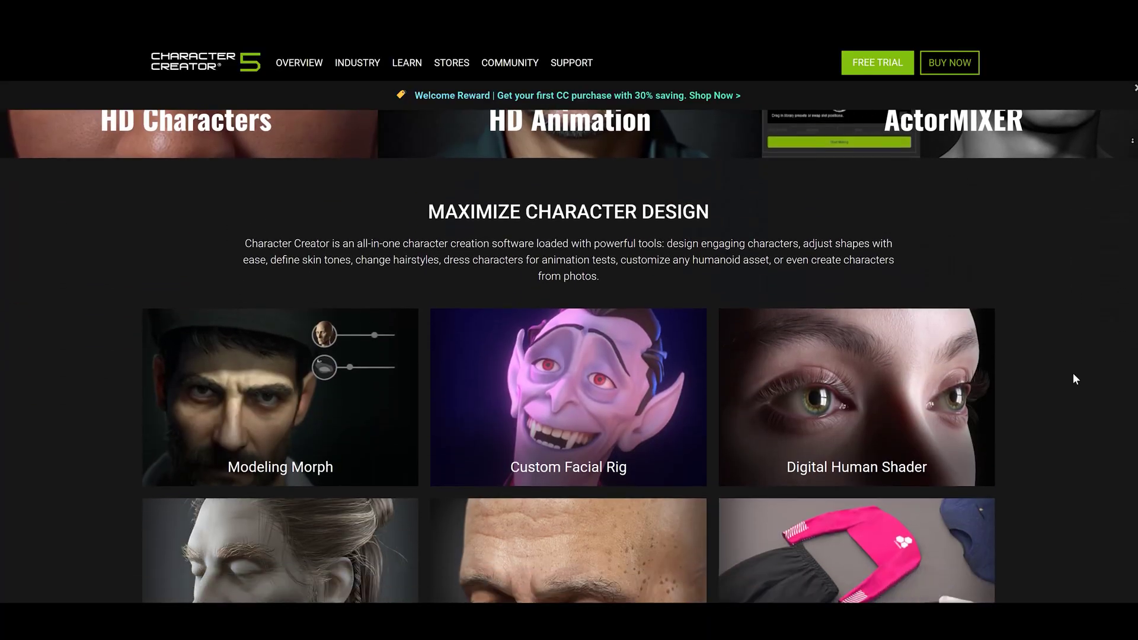
pyautogui.scroll(-3, 1072, 372)
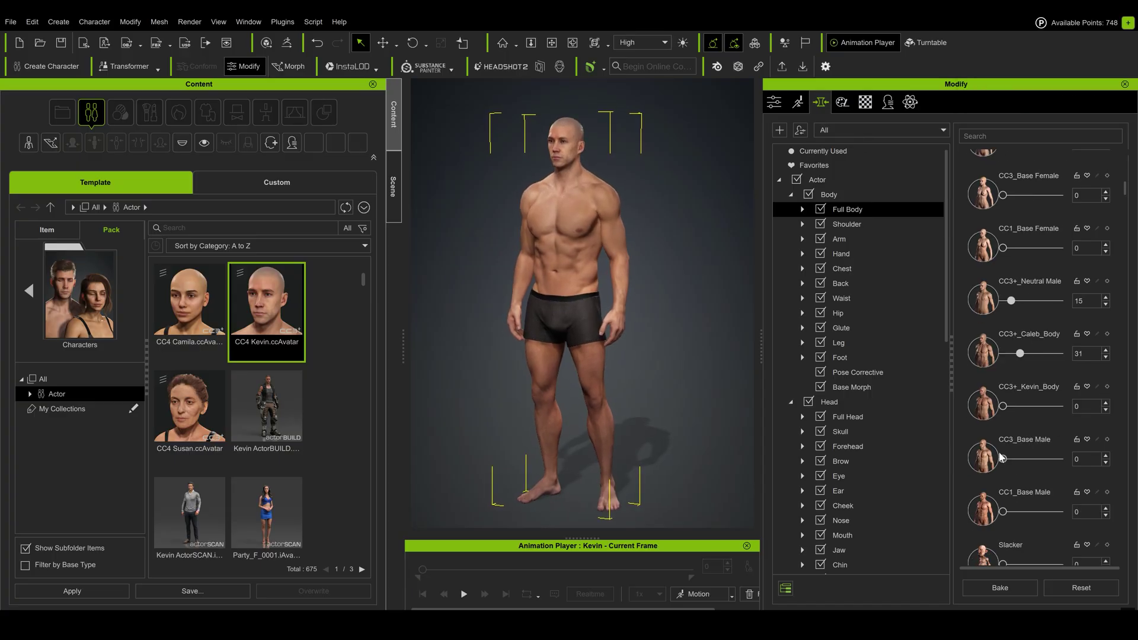
# Step: Show the Shoulder and Chest morph groups of the Kevin character in Character Creator 4 and undo the last morph change
pyautogui.click(846, 224)
pyautogui.click(841, 269)
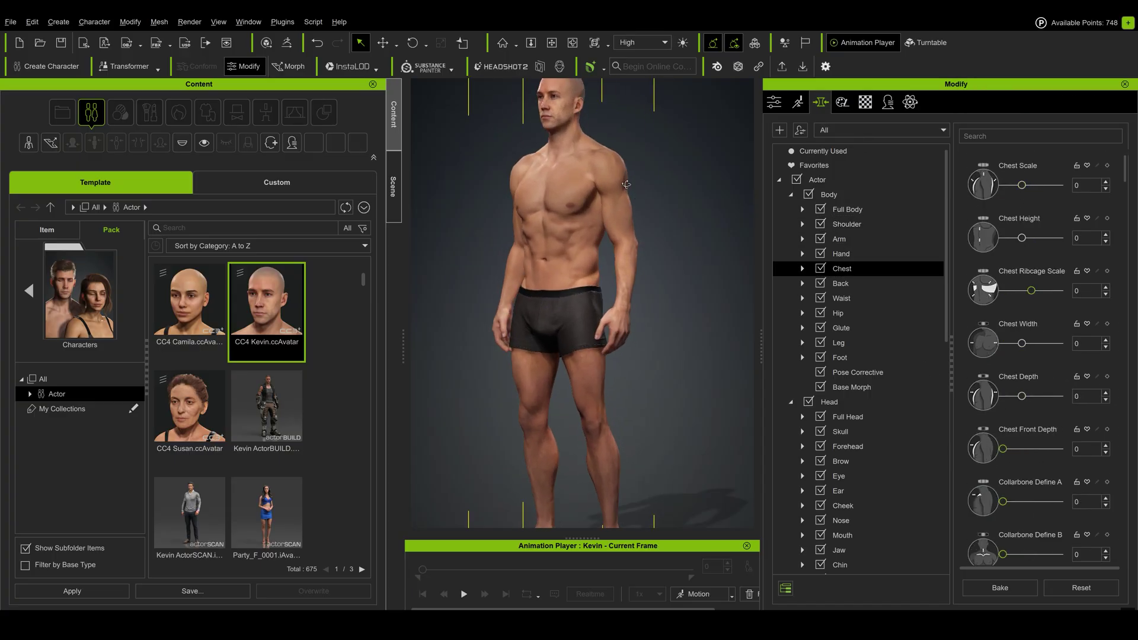
pyautogui.hotkey('ctrl', 'z')
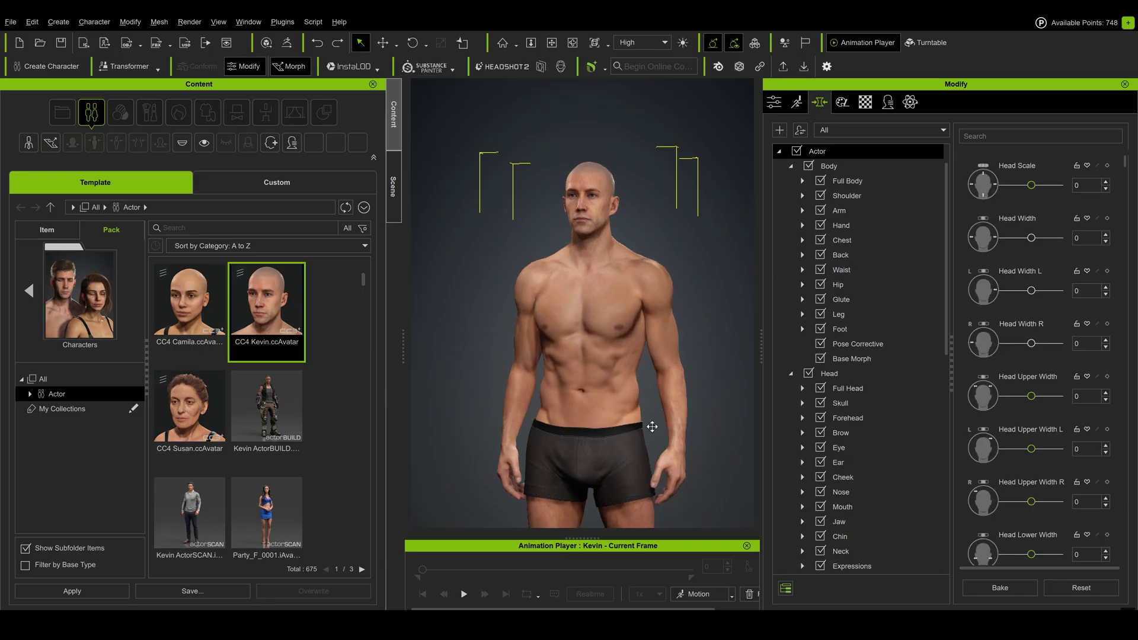
# Step: Redo the undone morph changes on the Kevin character
pyautogui.hotkey('ctrl', 'y')
pyautogui.hotkey('ctrl', 'y')
pyautogui.hotkey('ctrl', 'y')
pyautogui.hotkey('ctrl', 'y')
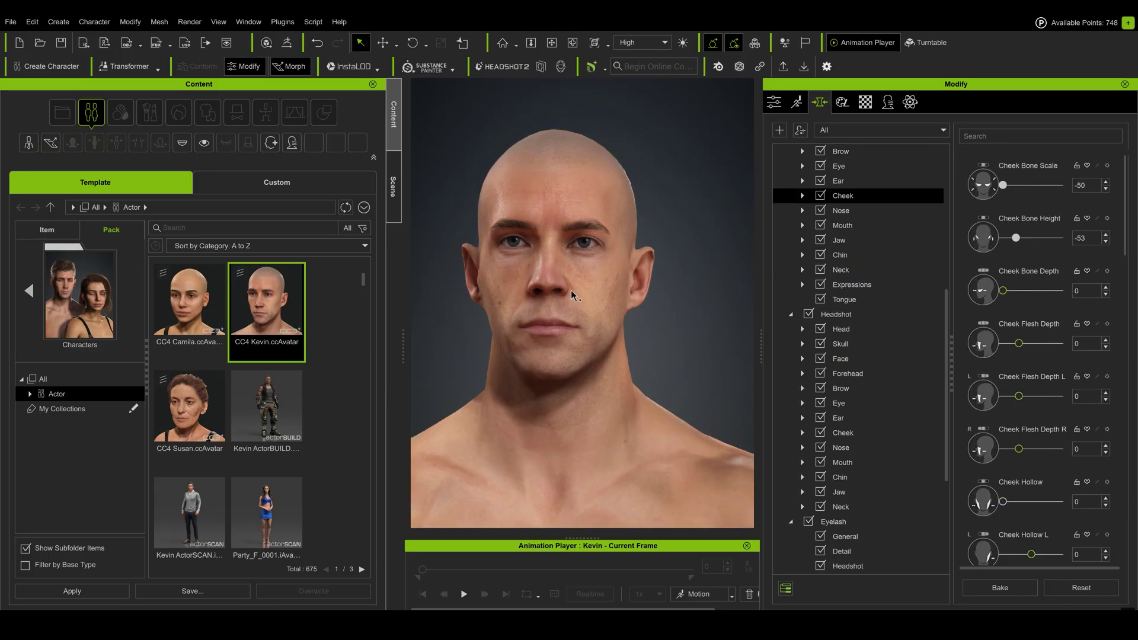
# Step: Select the forehead area to show its morphs, and examine the character's material textures and shader settings
pyautogui.click(557, 160)
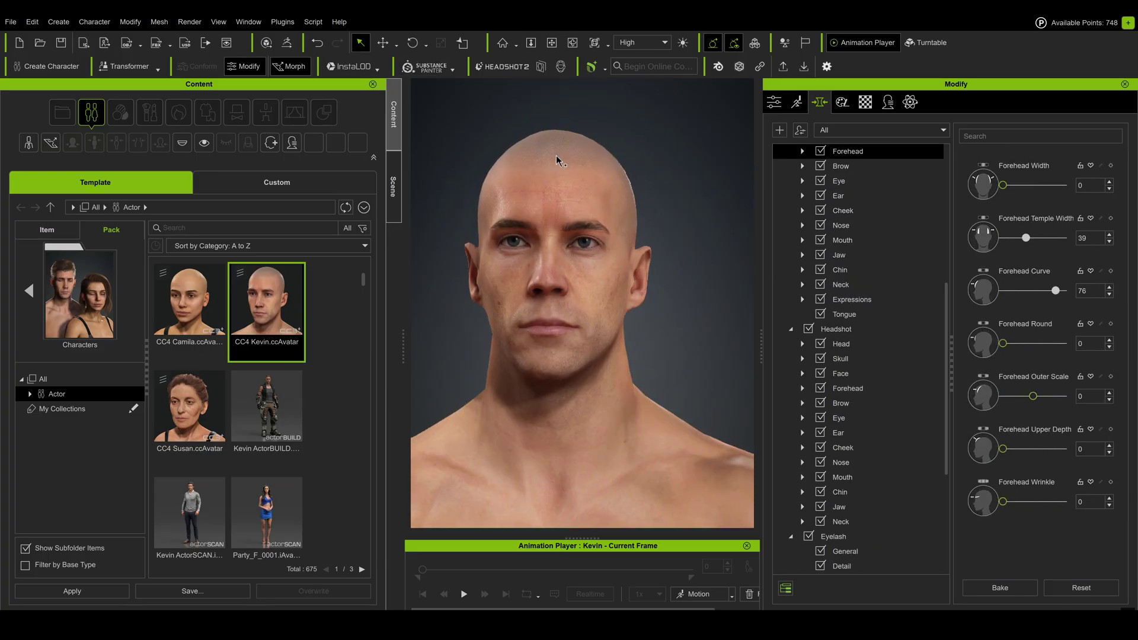
pyautogui.click(865, 102)
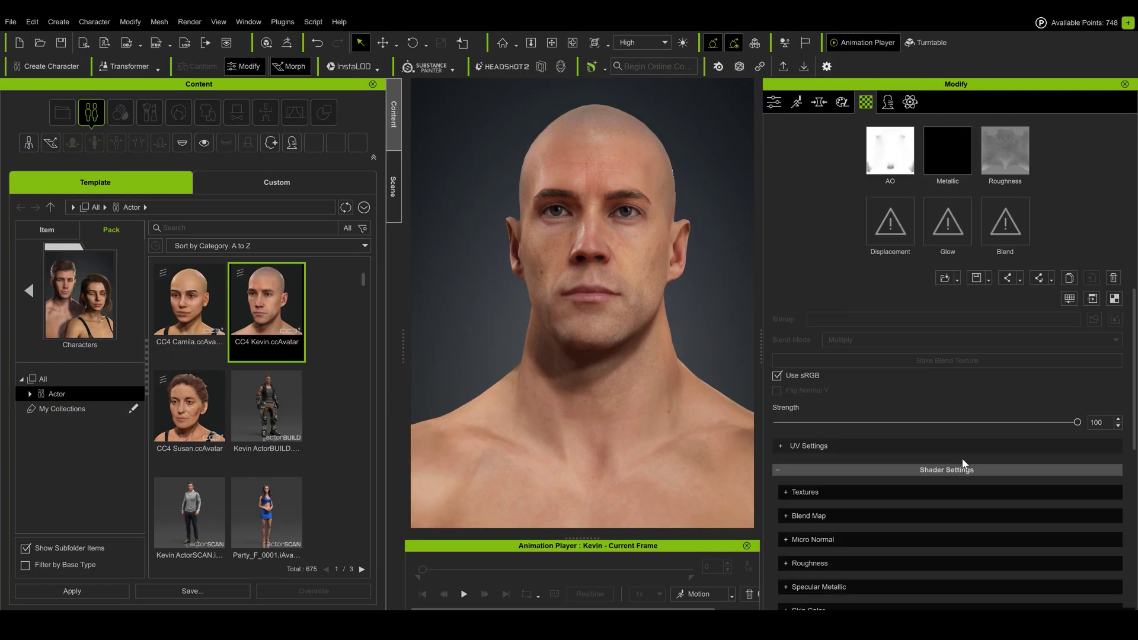
pyautogui.scroll(-5, 963, 464)
# Step: Load an actor from the content library and blend the HD Aaron character among the body presets on ActorMIXER's Character wheel
pyautogui.doubleClick(267, 311)
pyautogui.click(492, 366)
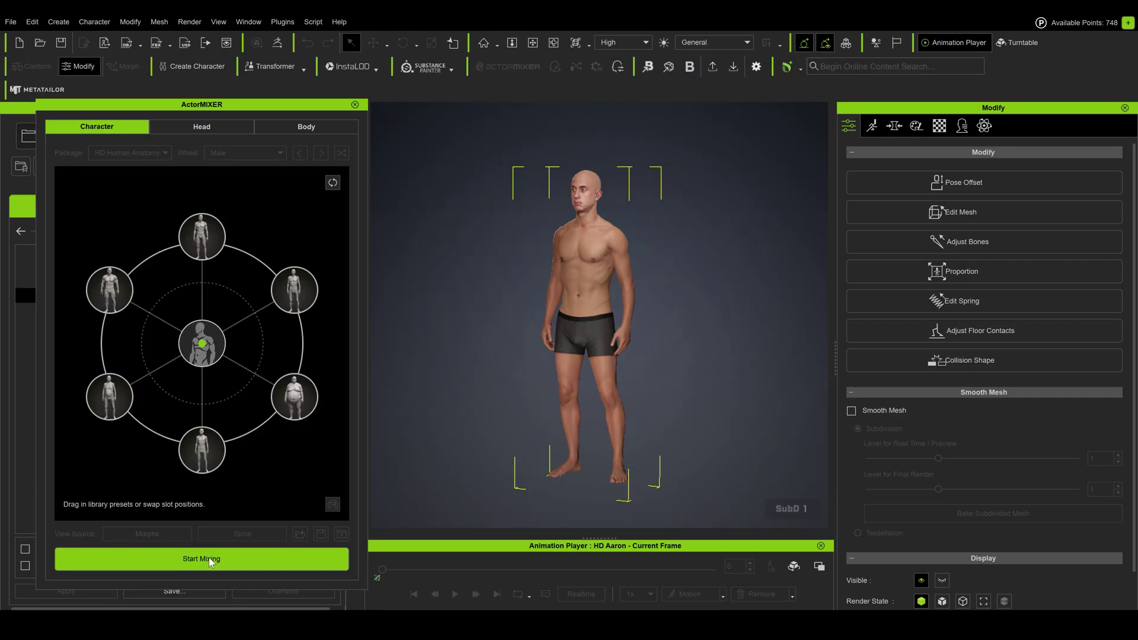
pyautogui.moveTo(205, 349); pyautogui.dragTo(266, 318)
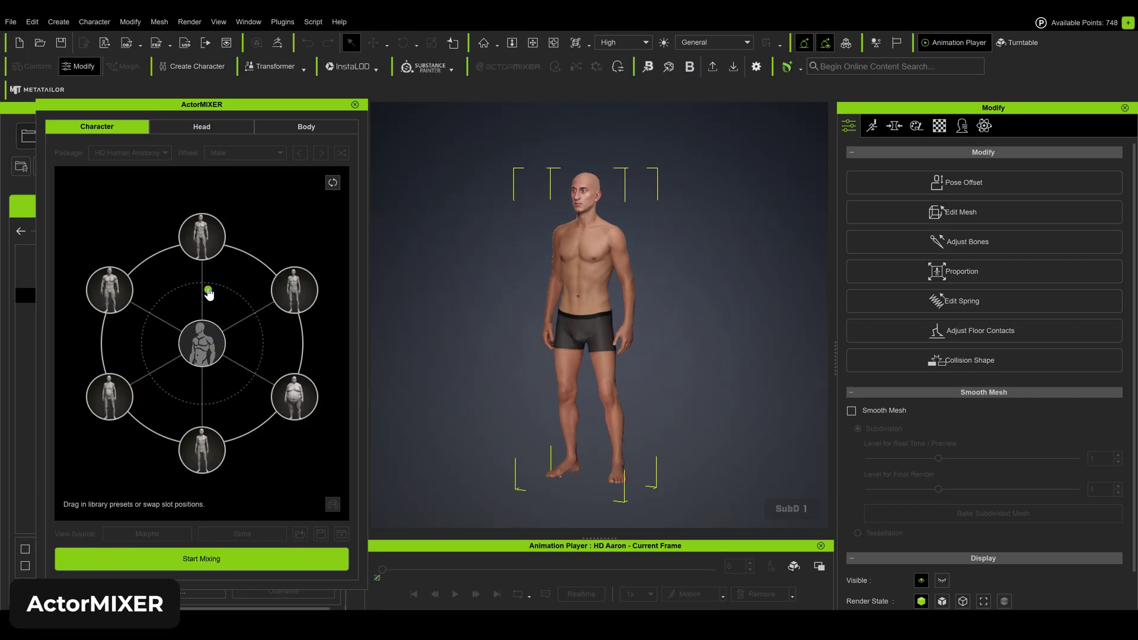
pyautogui.moveTo(209, 292); pyautogui.dragTo(144, 384)
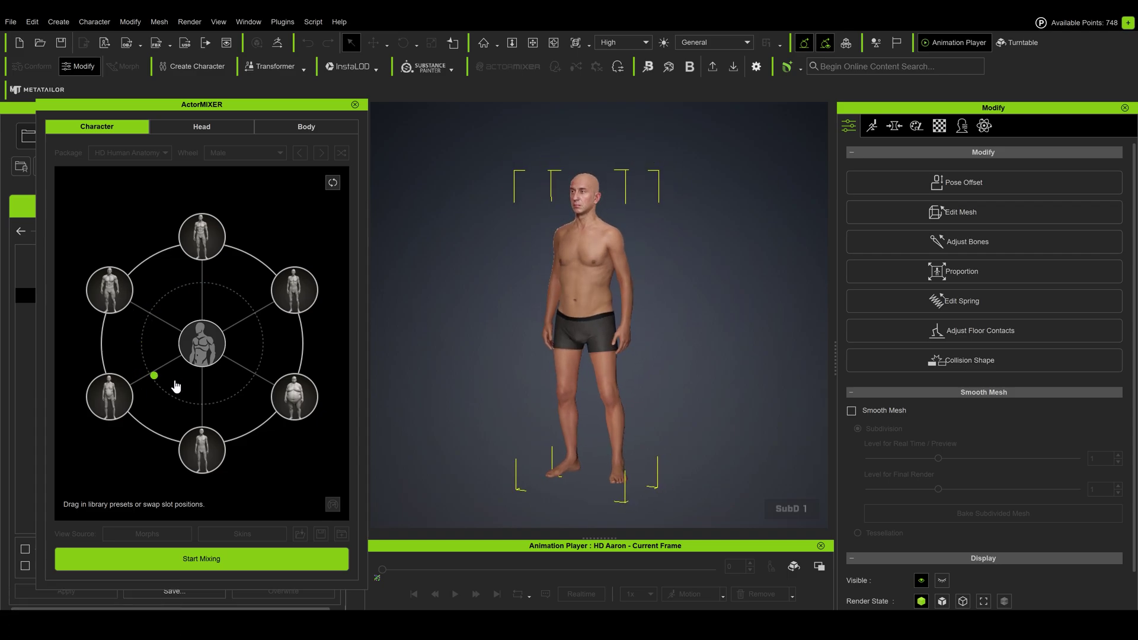
pyautogui.moveTo(211, 388); pyautogui.dragTo(250, 372)
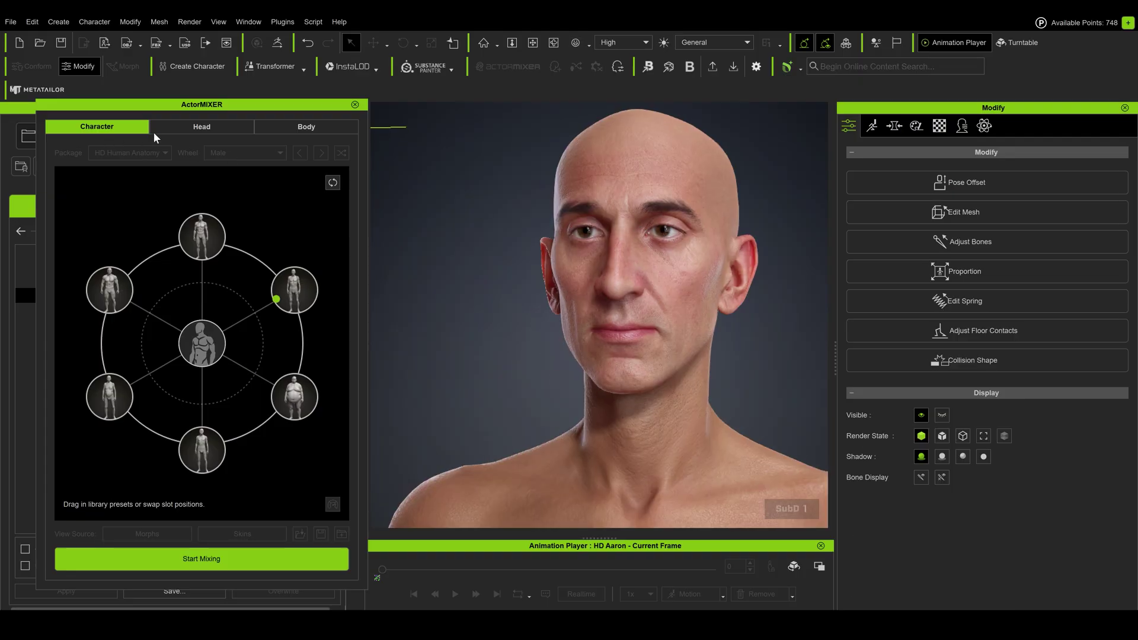
# Step: Blend the HD Aaron character's head among the presets on ActorMIXER's Head wheel
pyautogui.click(181, 128)
pyautogui.moveTo(202, 367); pyautogui.dragTo(172, 322)
pyautogui.moveTo(202, 412)
pyautogui.mouseDown()
pyautogui.moveTo(204, 452)
pyautogui.moveTo(193, 380)
pyautogui.moveTo(193, 424)
pyautogui.mouseUp()
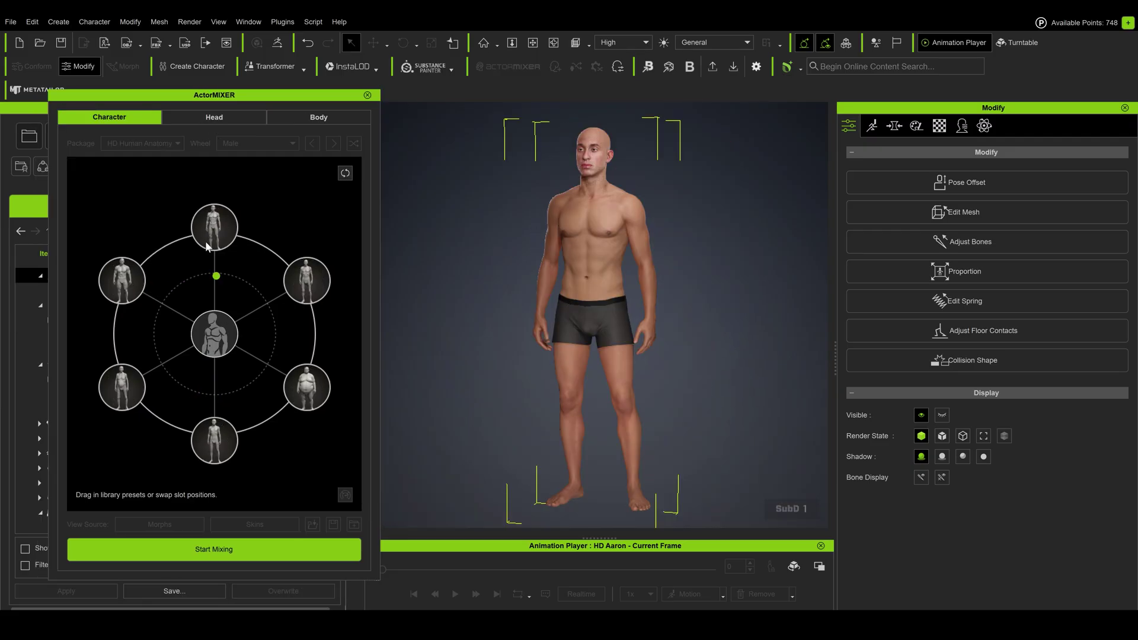
# Step: Blend the HD Aaron character toward another preset on the Character wheel and open the head mixing options
pyautogui.moveTo(215, 279); pyautogui.dragTo(168, 298)
pyautogui.click(214, 117)
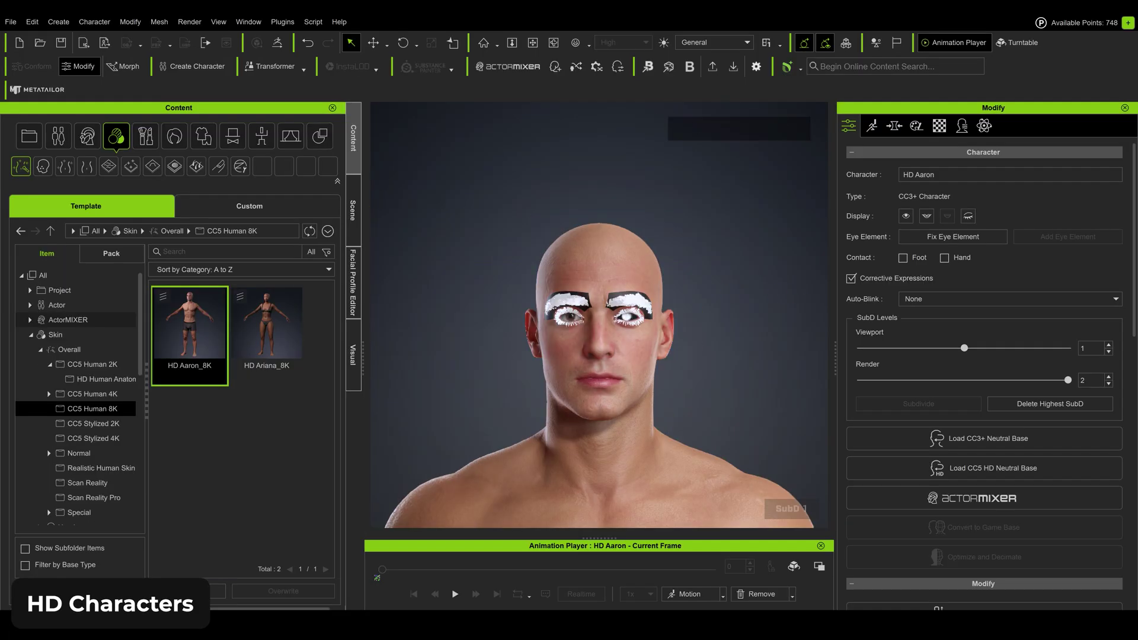
# Step: Set the viewport SubD level of the HD Neutral F character to 2 and open its morph sliders
pyautogui.scroll(5, 617, 353)
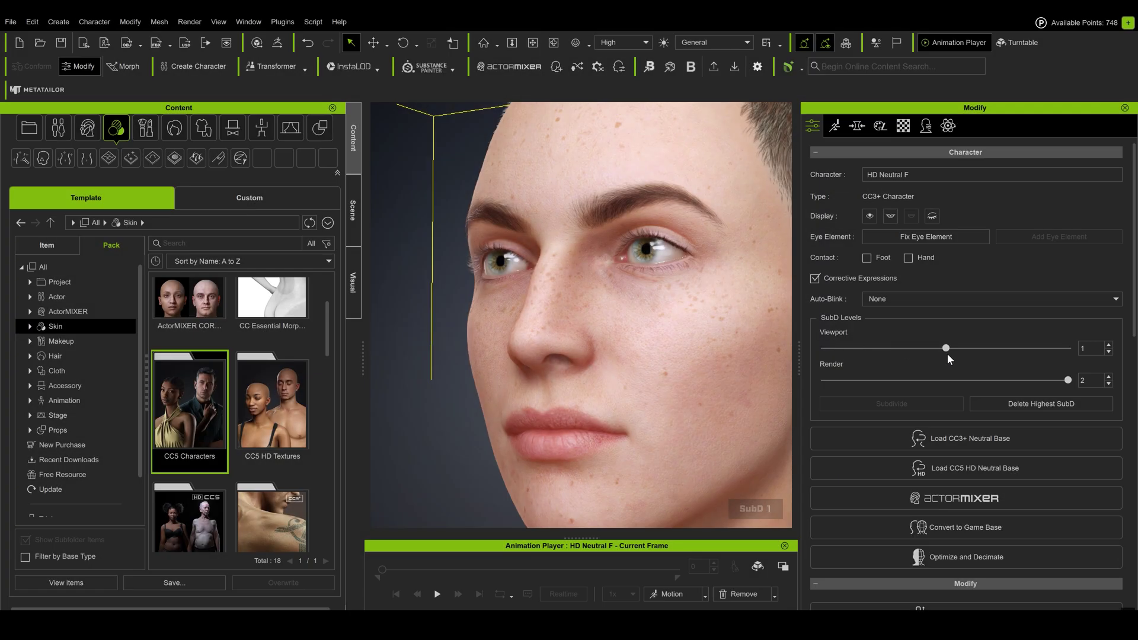
pyautogui.click(1071, 349)
pyautogui.click(856, 126)
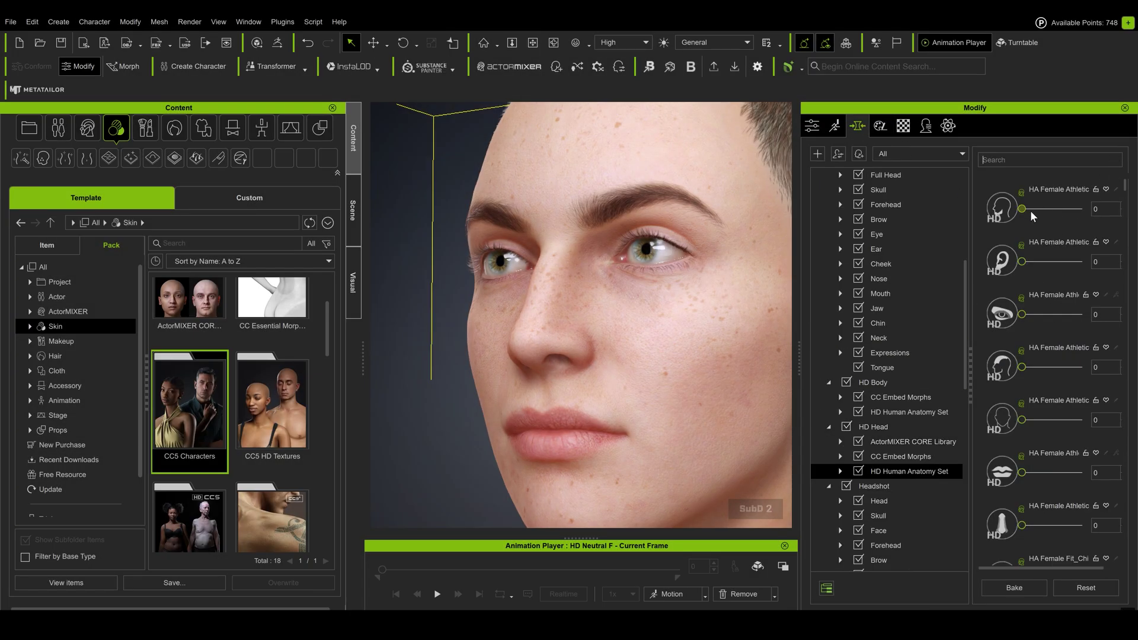
# Step: Age the HD Neutral F head with the elder morphs (chin 81, eye 60, mouth 46, nose 19) and adjust an HD body detail morph
pyautogui.moveTo(1023, 209); pyautogui.dragTo(1050, 209)
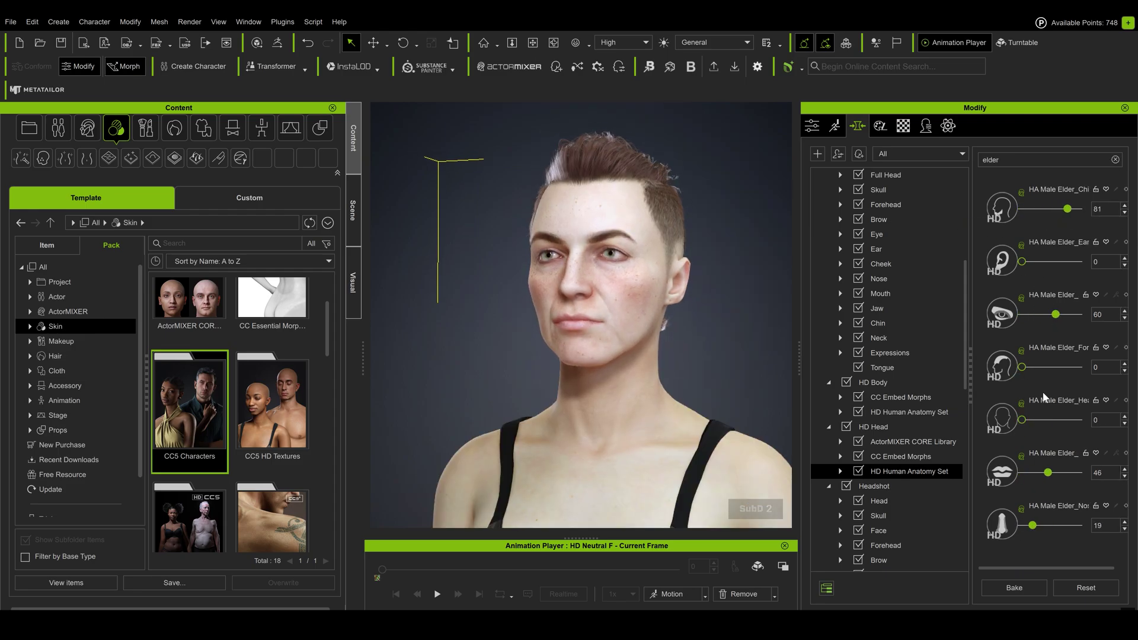
pyautogui.click(812, 125)
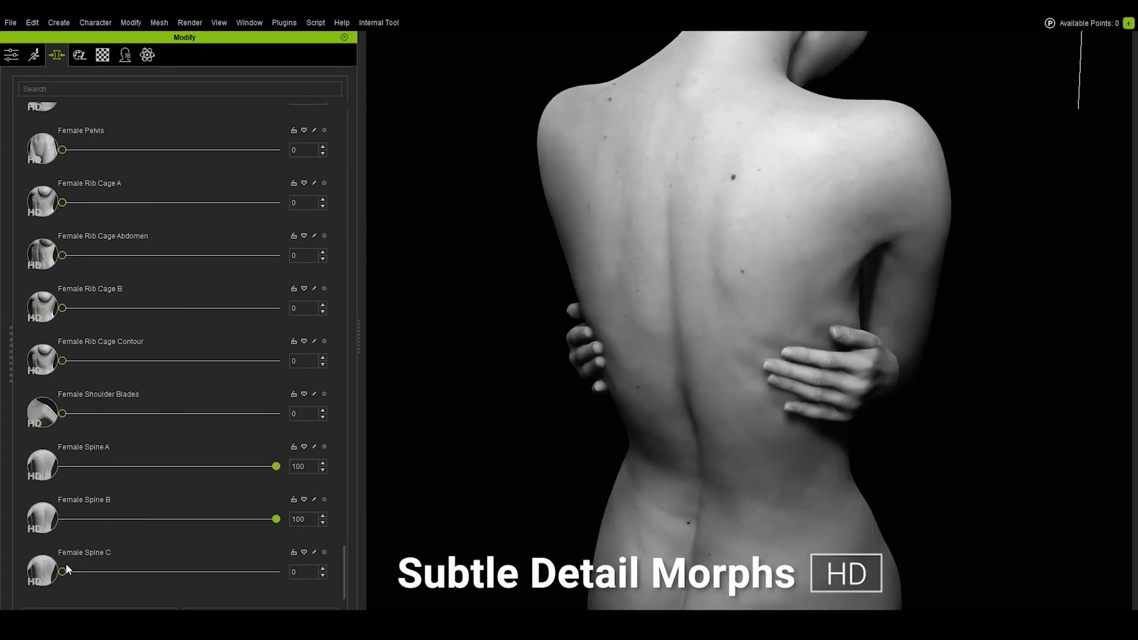
pyautogui.moveTo(175, 417); pyautogui.dragTo(315, 411)
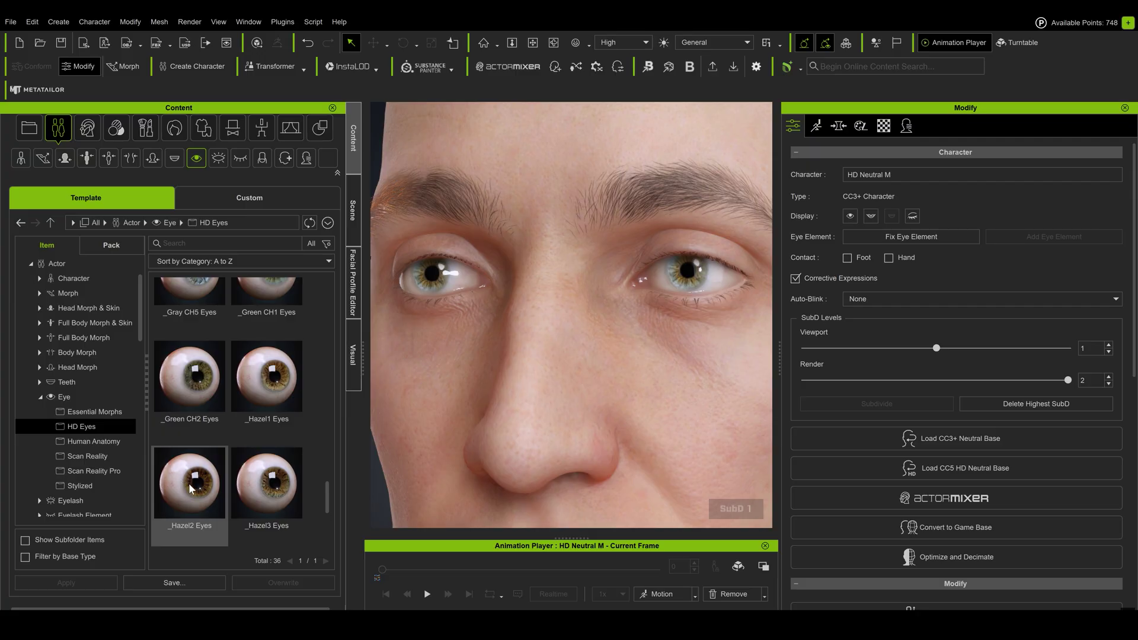
# Step: Apply the Ariana Eyes preset to HD Neutral M and swap it for _Hazel2 Eyes
pyautogui.scroll(-2, 190, 488)
pyautogui.doubleClick(266, 450)
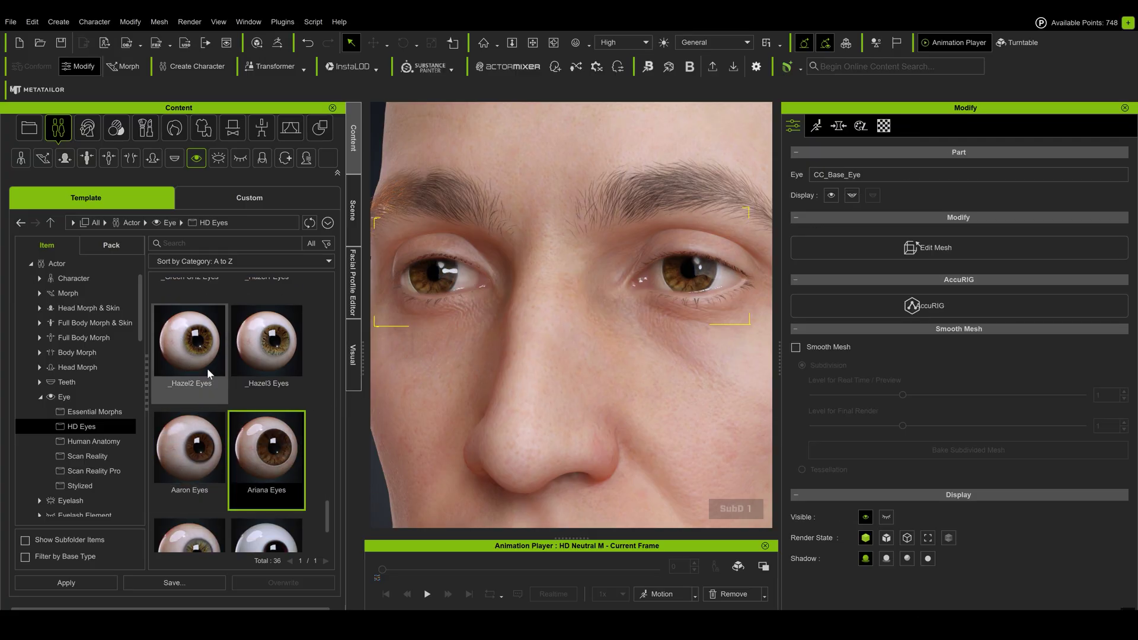
pyautogui.doubleClick(208, 368)
pyautogui.click(469, 346)
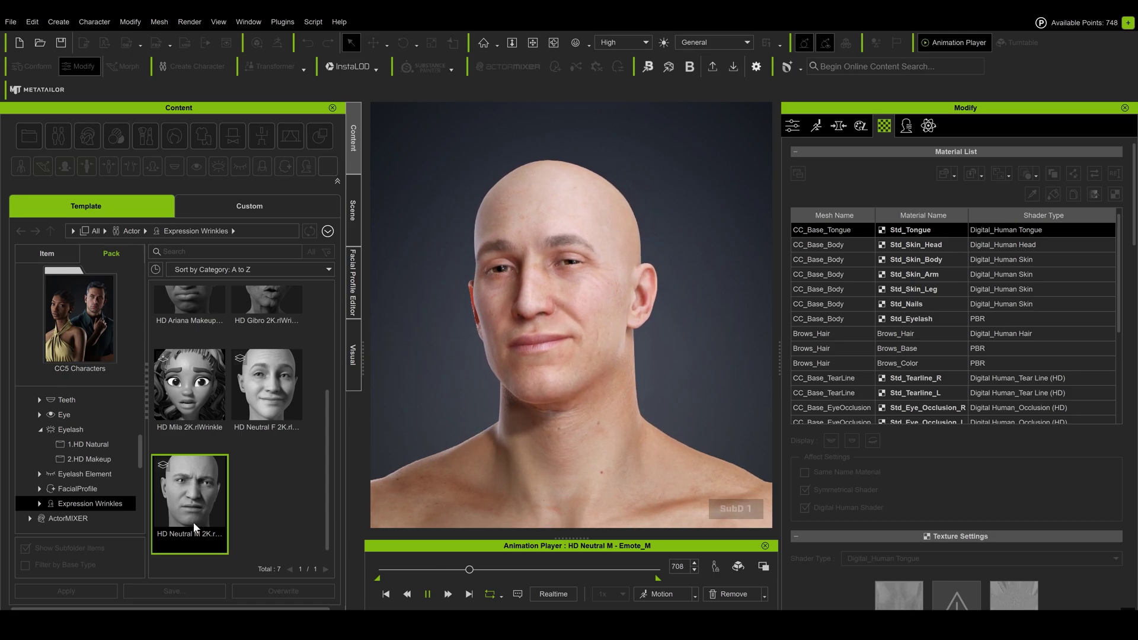
# Step: Toggle playback of the Emote_M motion on HD Neutral M and open the character's motion settings
pyautogui.press('space')
pyautogui.click(814, 127)
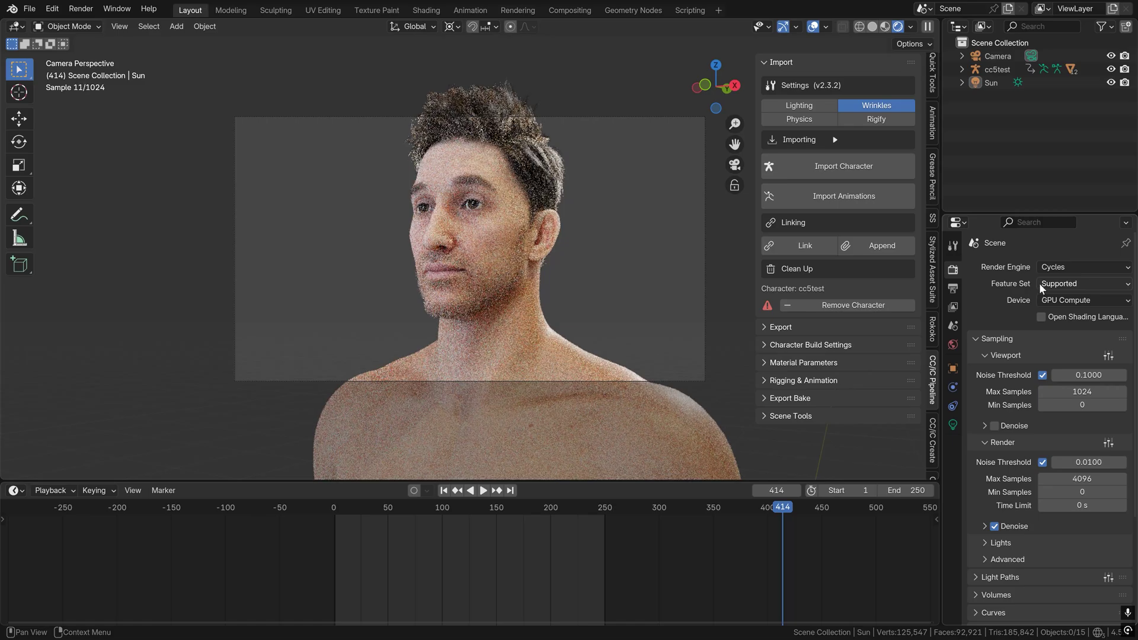
# Step: Switch to Blender, set the cc5test scene's render engine to EEVEE and view the character's head from the side
pyautogui.click(911, 28)
pyautogui.click(842, 177)
pyautogui.click(874, 230)
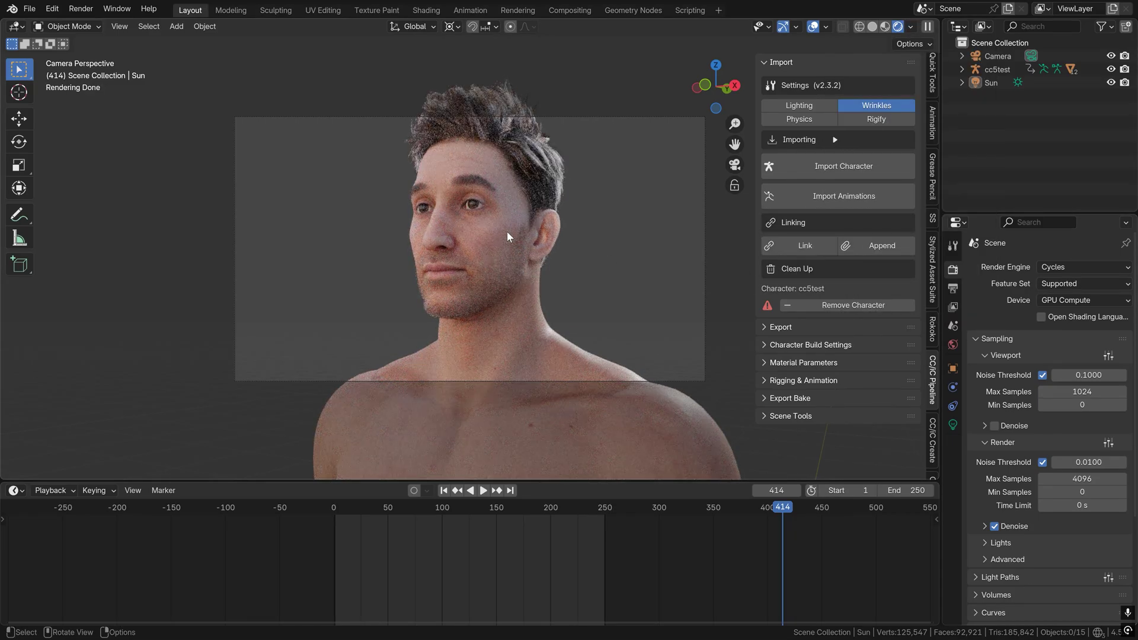
pyautogui.click(1089, 265)
pyautogui.click(1094, 279)
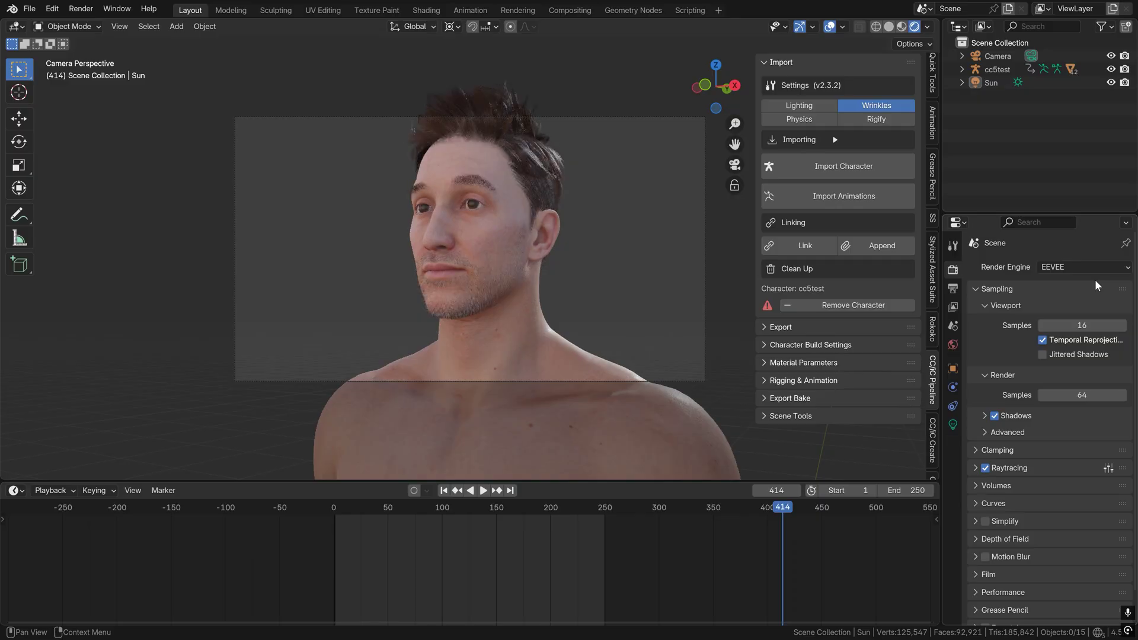
pyautogui.hotkey('shift', '`')
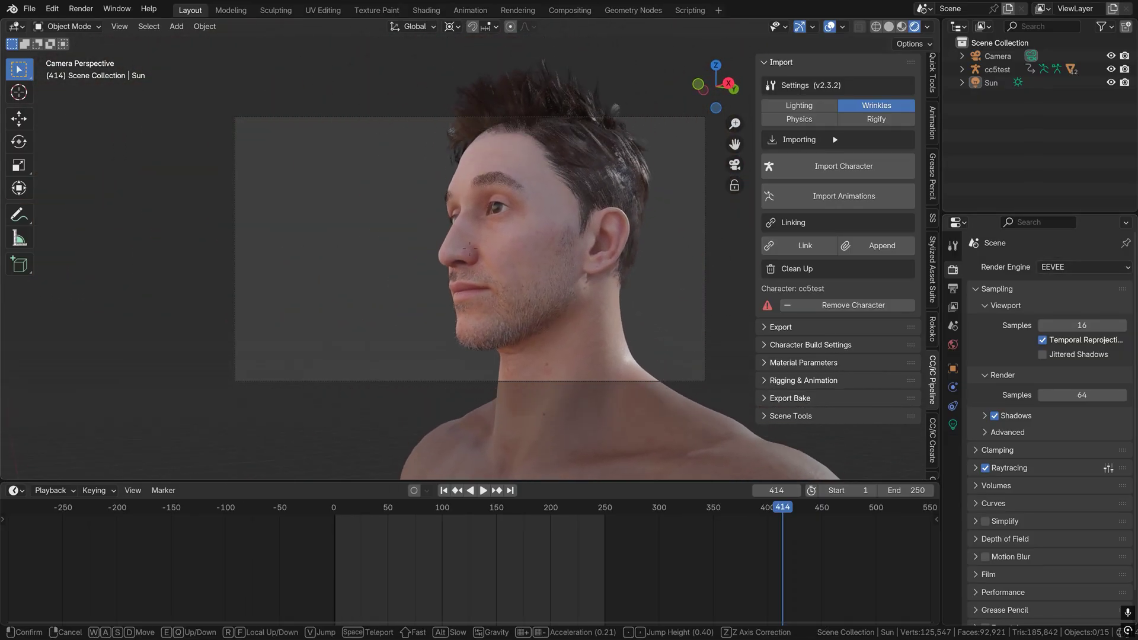
pyautogui.click(1068, 258)
# Step: Switch to Character Creator and export HD Neutral M as an FBX clothed character with the Blender preset and Mesh and Motion
pyautogui.moveTo(89, 153)
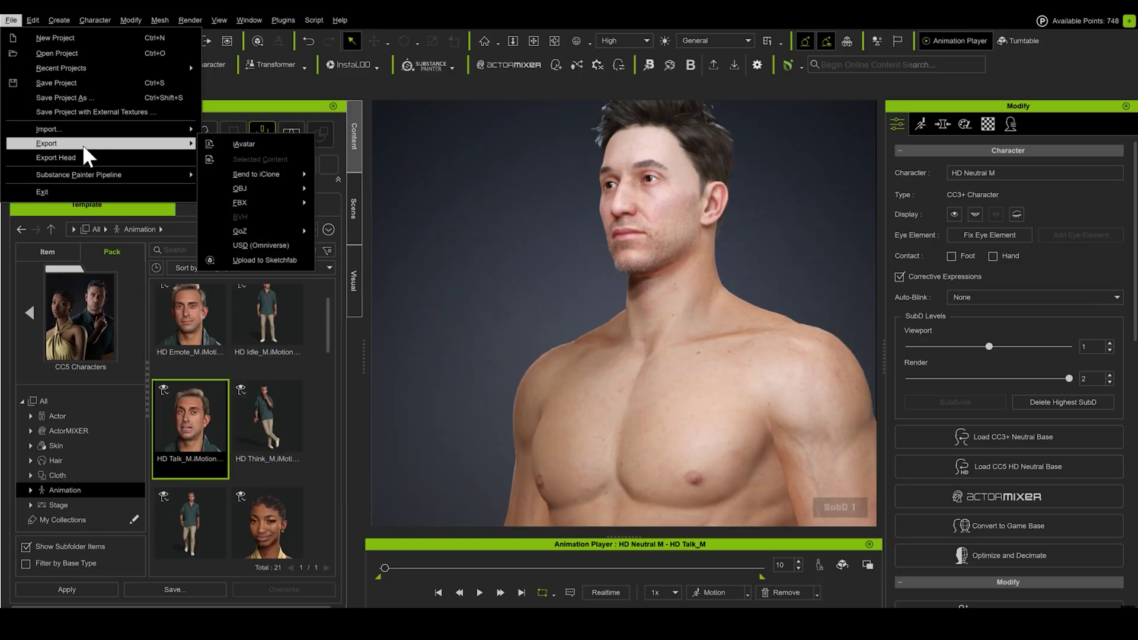
pyautogui.moveTo(253, 209)
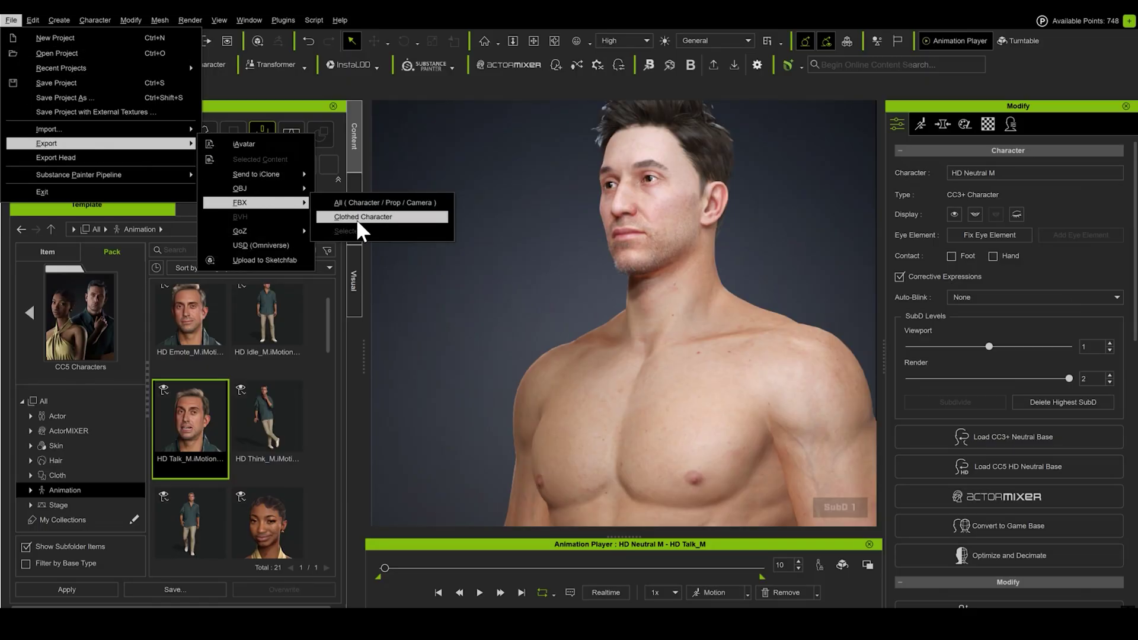
pyautogui.click(381, 215)
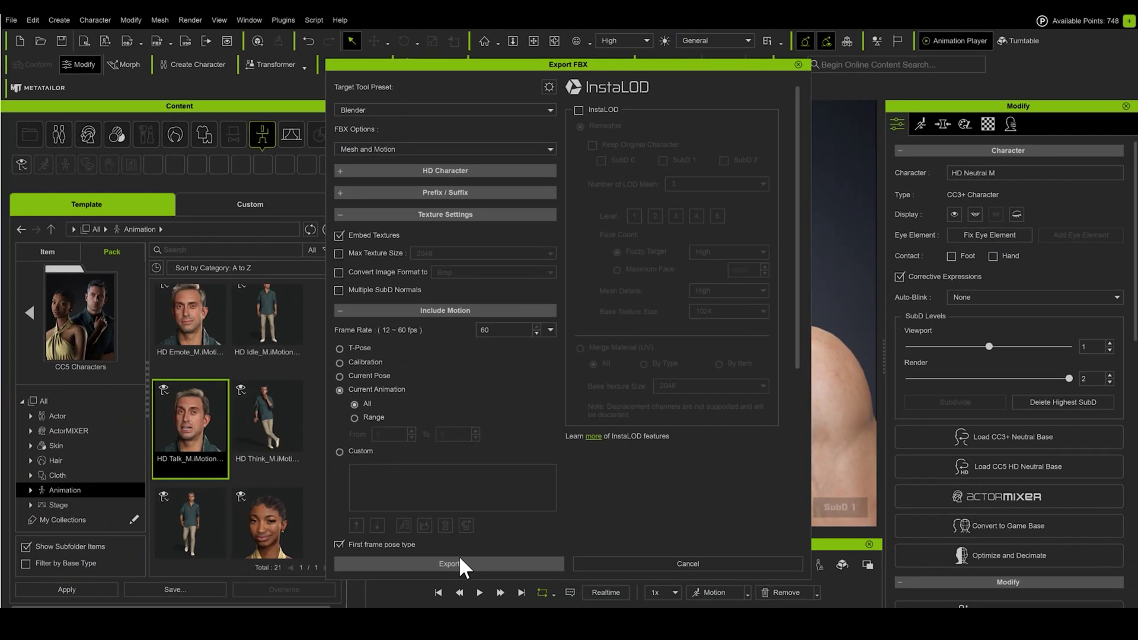
pyautogui.click(458, 556)
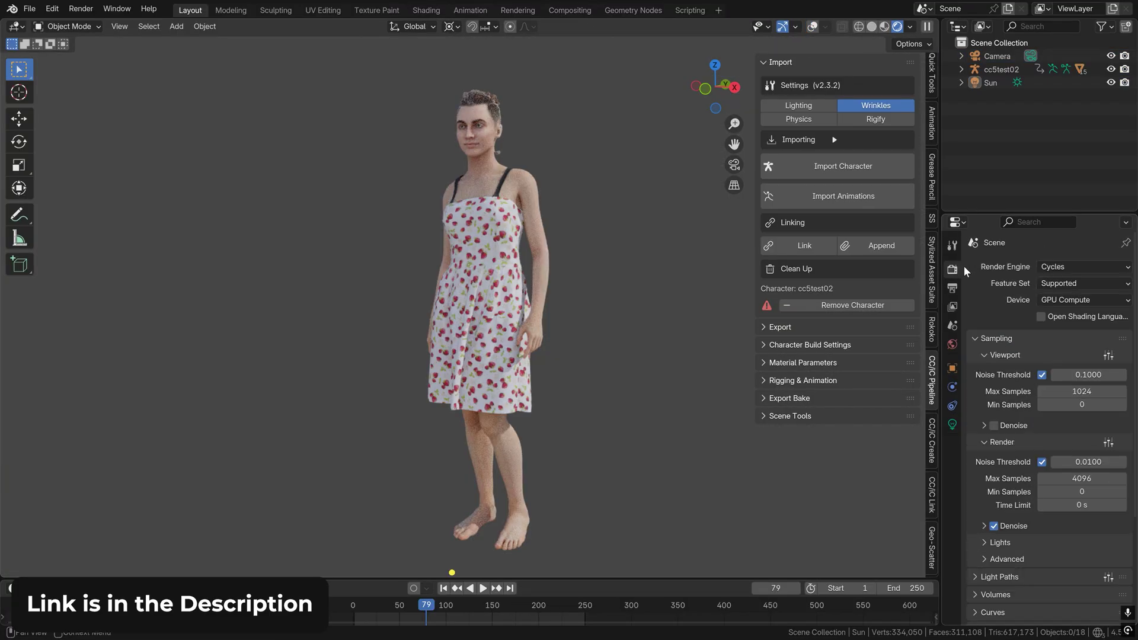
# Step: Switch to Blender and set the render engine to EEVEE for the scene with the cc5test02 character
pyautogui.click(1072, 268)
pyautogui.click(1091, 286)
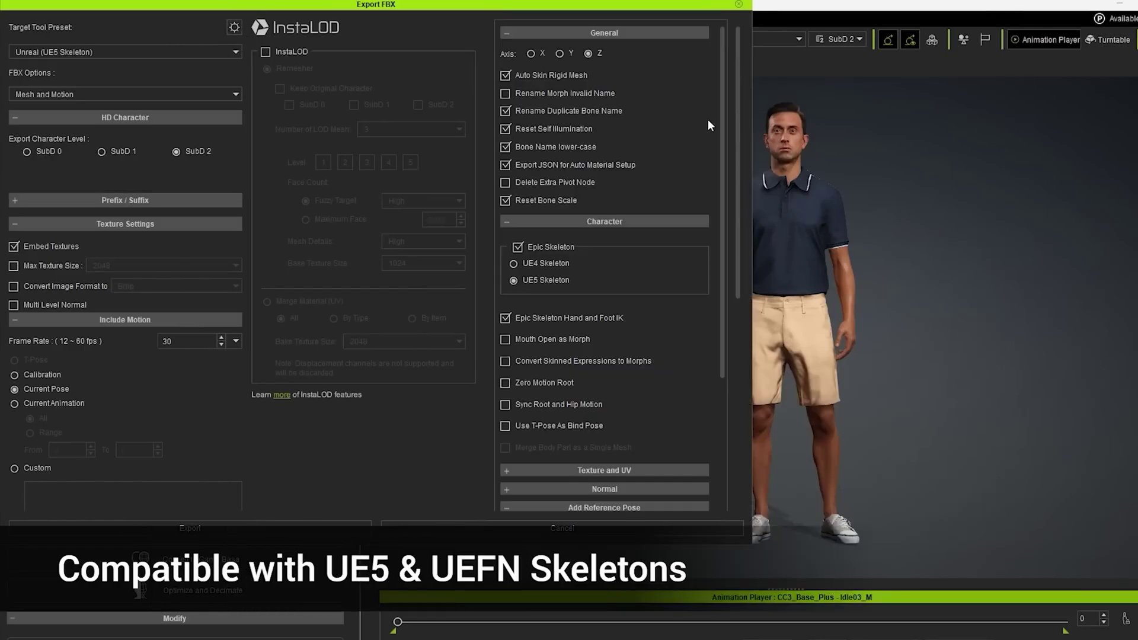
pyautogui.scroll(-3, 707, 119)
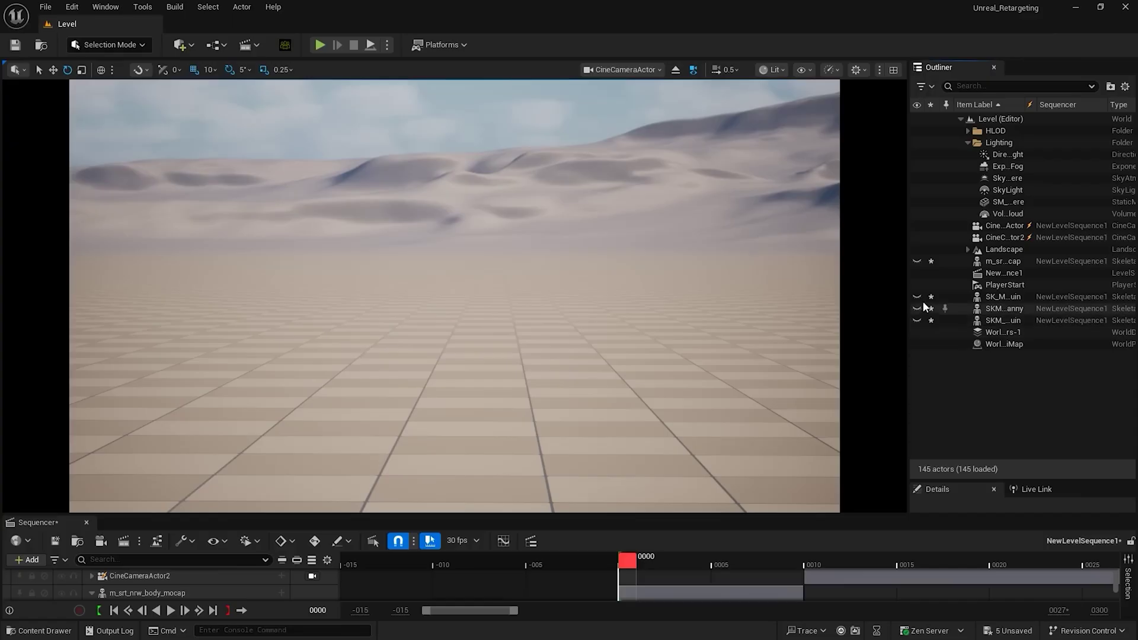
# Step: Switch to Unreal Engine, unhide the four hidden mannequin and MetaHuman skeletal meshes and scrub the level sequence forward
pyautogui.click(918, 297)
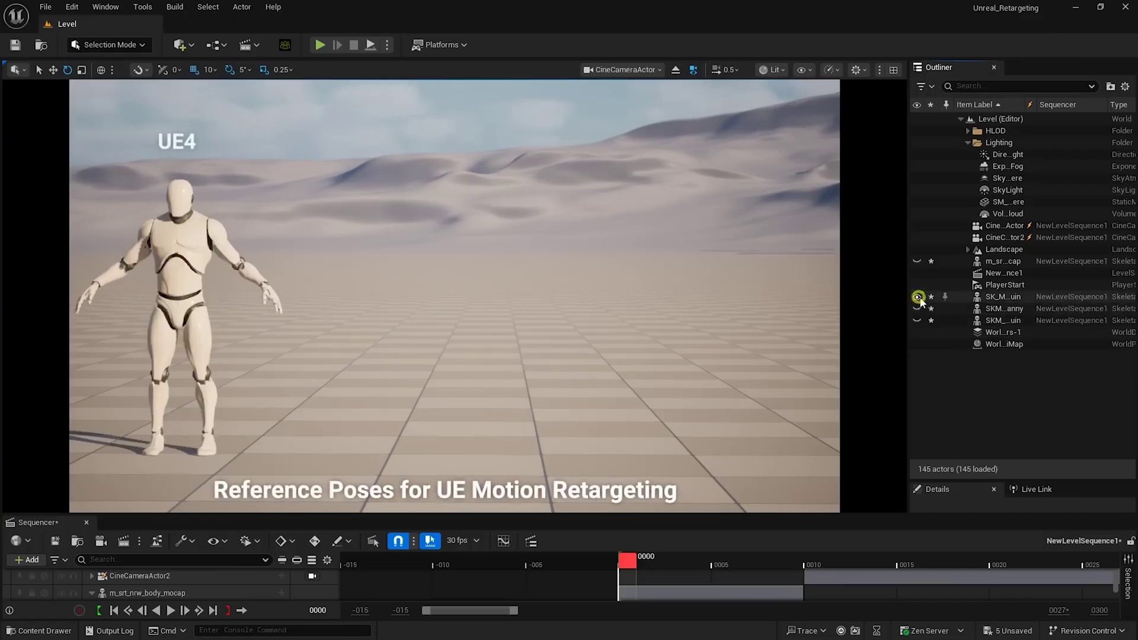
pyautogui.click(917, 309)
pyautogui.click(917, 262)
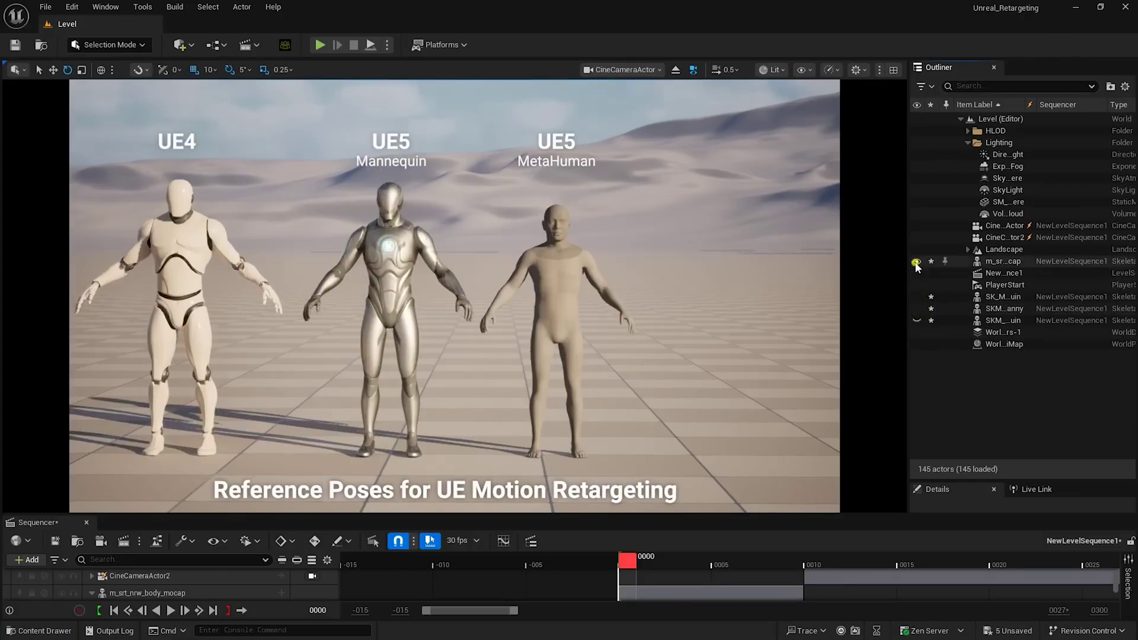
pyautogui.click(917, 320)
pyautogui.moveTo(627, 560); pyautogui.dragTo(786, 565)
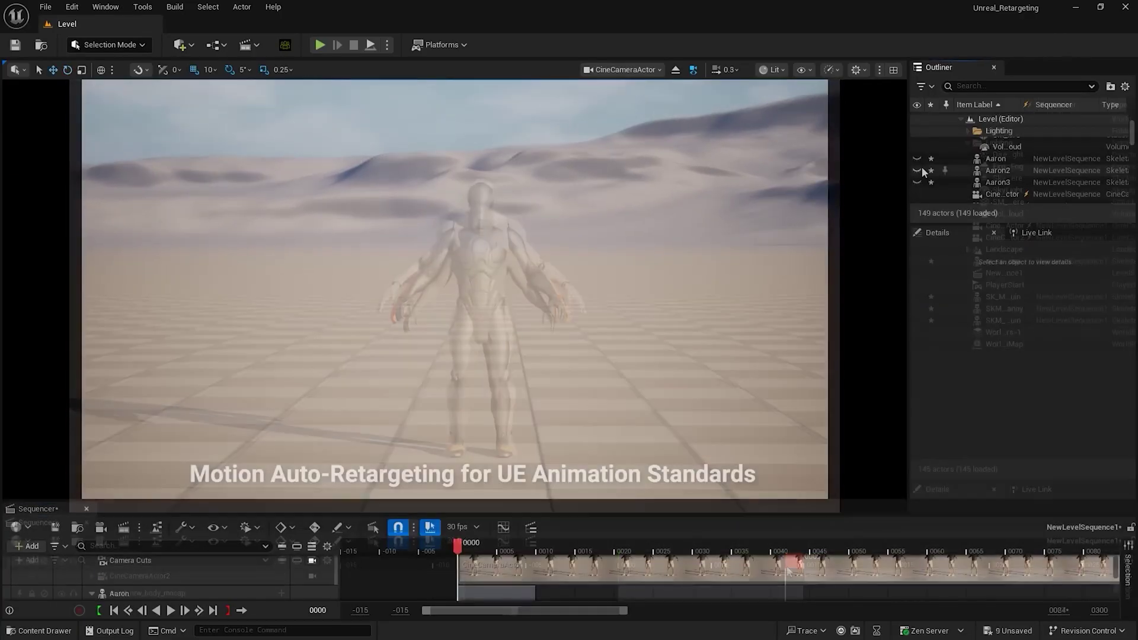
# Step: Unhide the Aaron3, Aaron2 and Aaron characters in the level and scrub the sequence forward to preview their retargeted motion
pyautogui.click(917, 181)
pyautogui.click(917, 170)
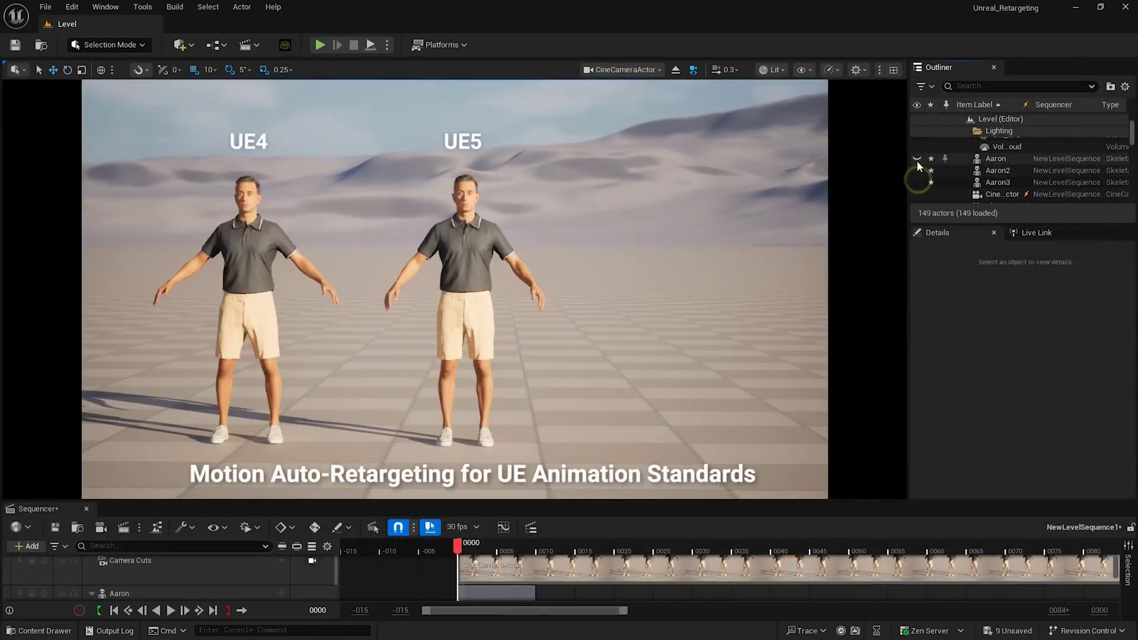
pyautogui.click(916, 159)
pyautogui.moveTo(460, 564); pyautogui.dragTo(535, 564)
pyautogui.click(175, 460)
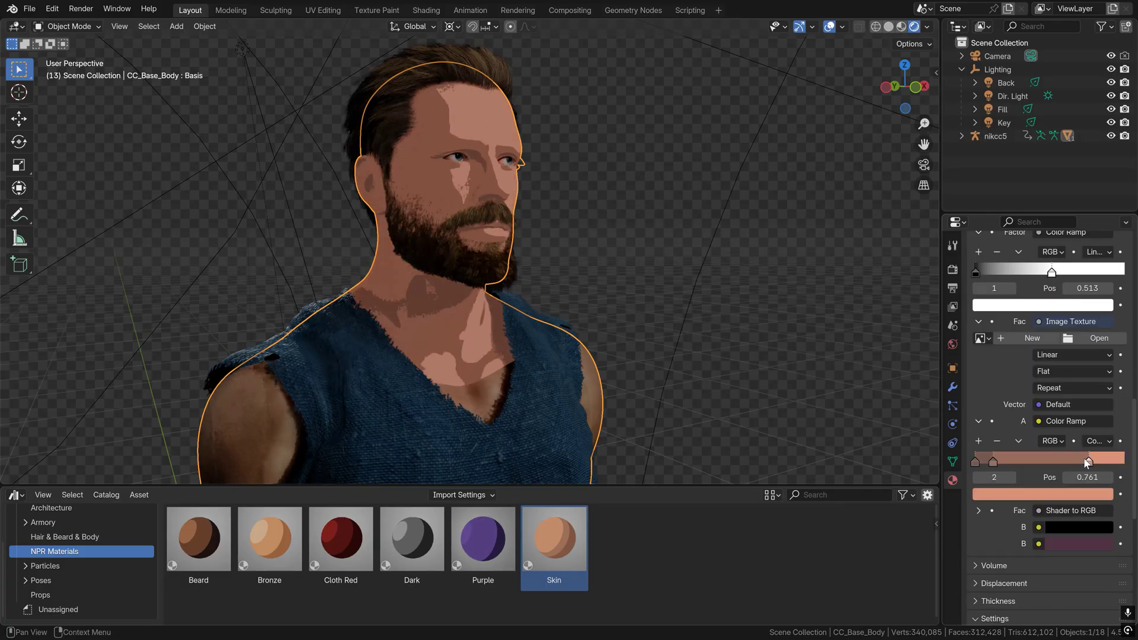
# Step: Switch to Blender and apply the Beard material from the NPR Materials catalog to the character's beard
pyautogui.click(451, 249)
pyautogui.moveTo(199, 538); pyautogui.dragTo(457, 255)
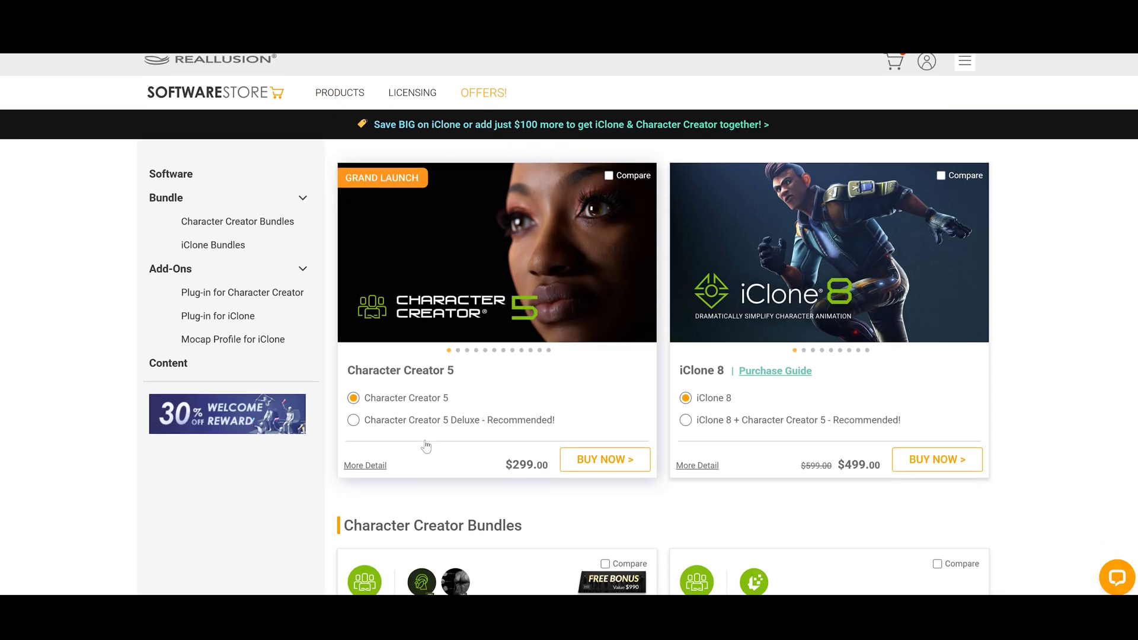
# Step: Browse the Reallusion software store for prices of Character Creator 5, its bundles, the iClone bundles and the Character Creator plug-ins
pyautogui.scroll(-2, 445, 403)
pyautogui.scroll(-3, 440, 373)
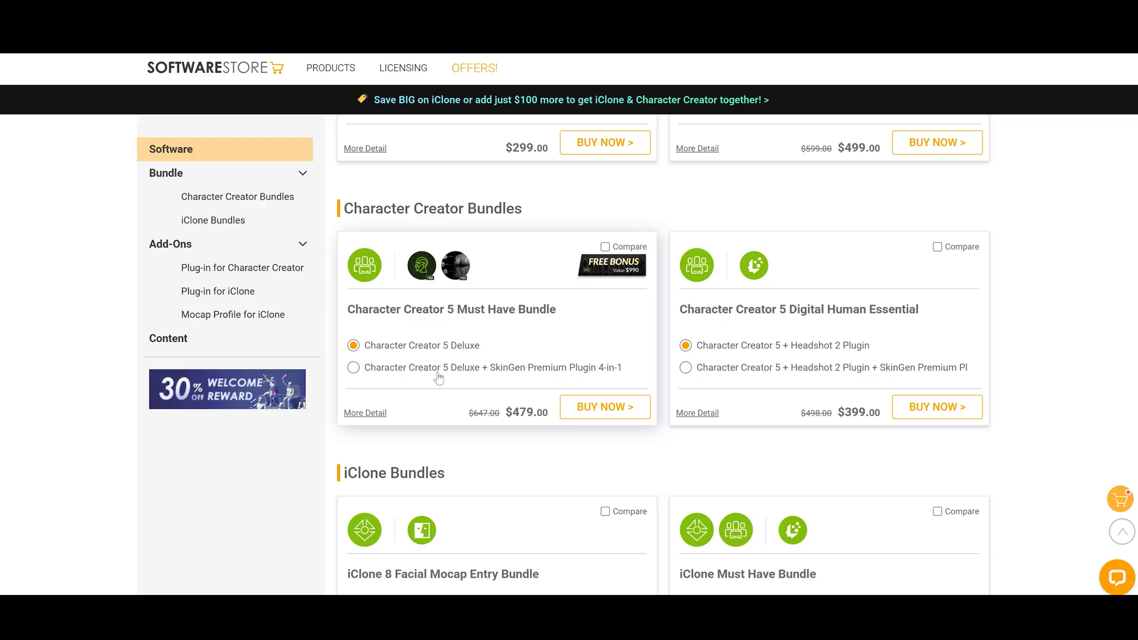
pyautogui.scroll(-4, 439, 376)
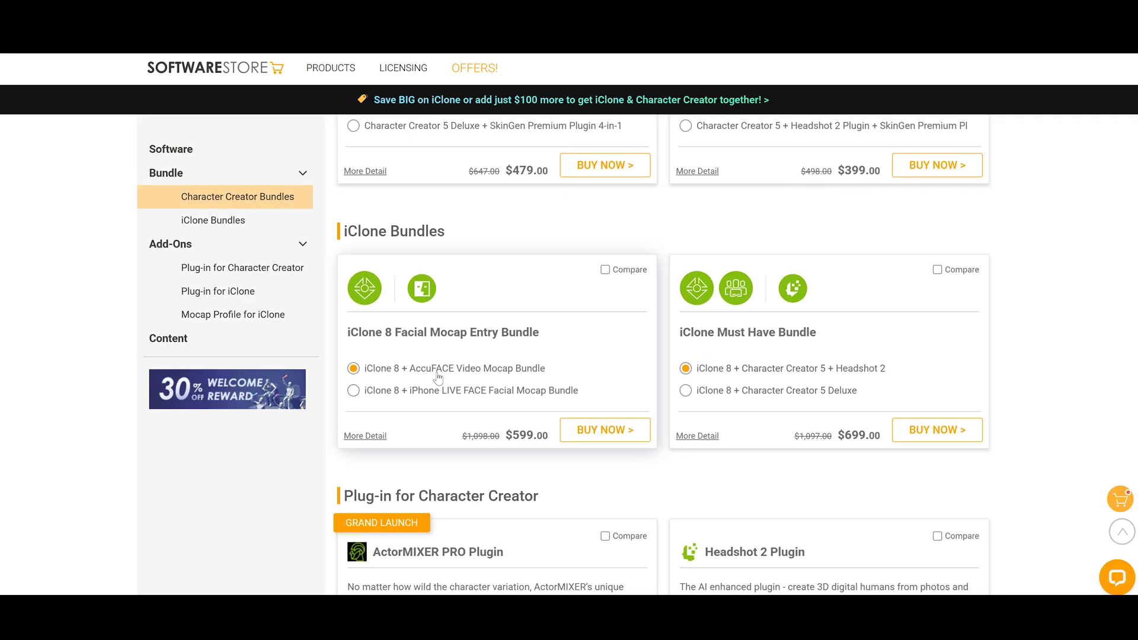
pyautogui.scroll(-3, 659, 367)
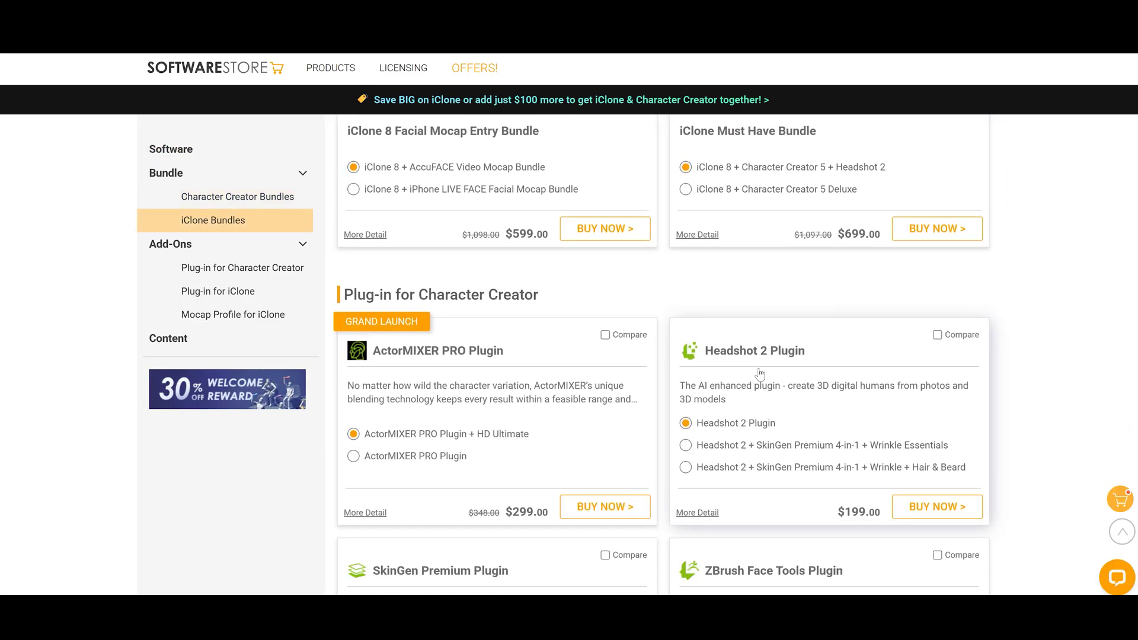
pyautogui.scroll(-10, 759, 373)
pyautogui.scroll(10, 759, 373)
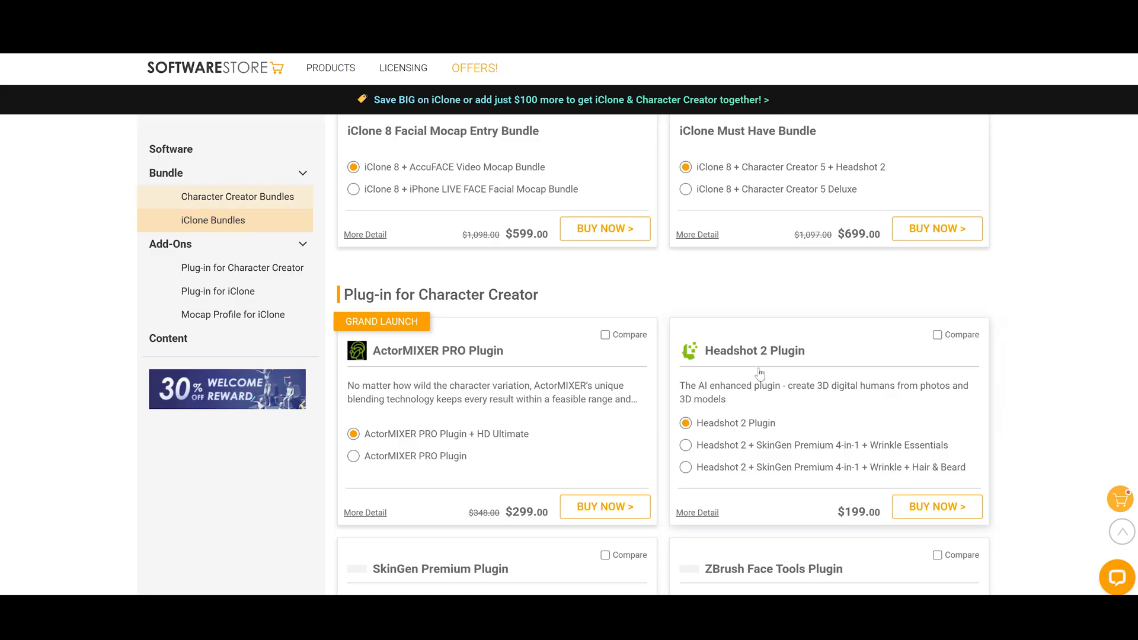
pyautogui.scroll(10, 759, 374)
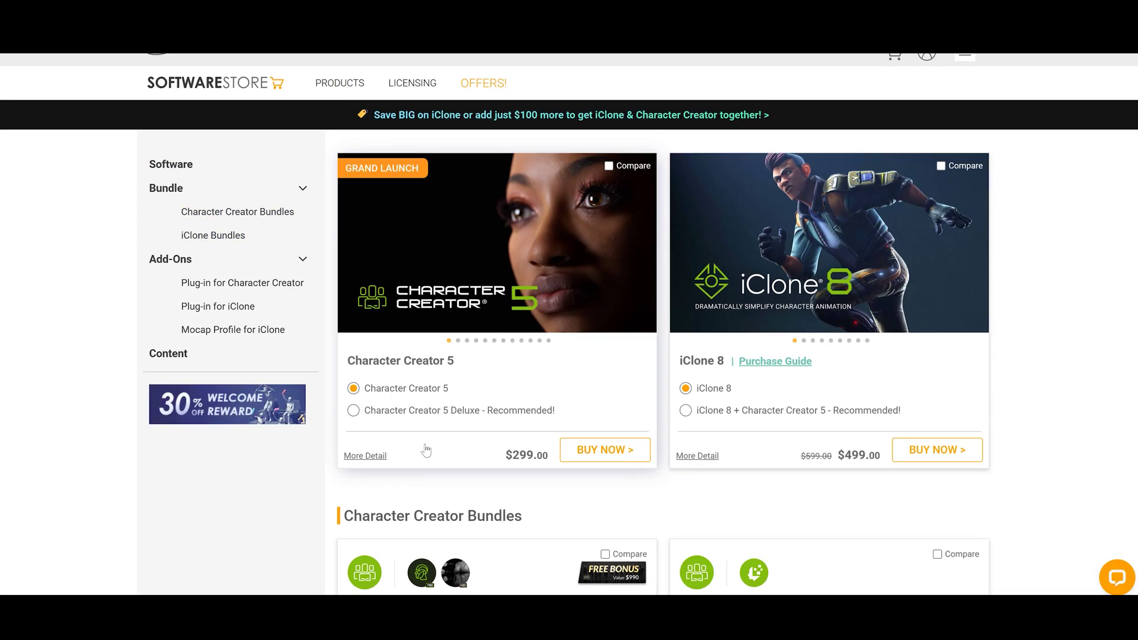